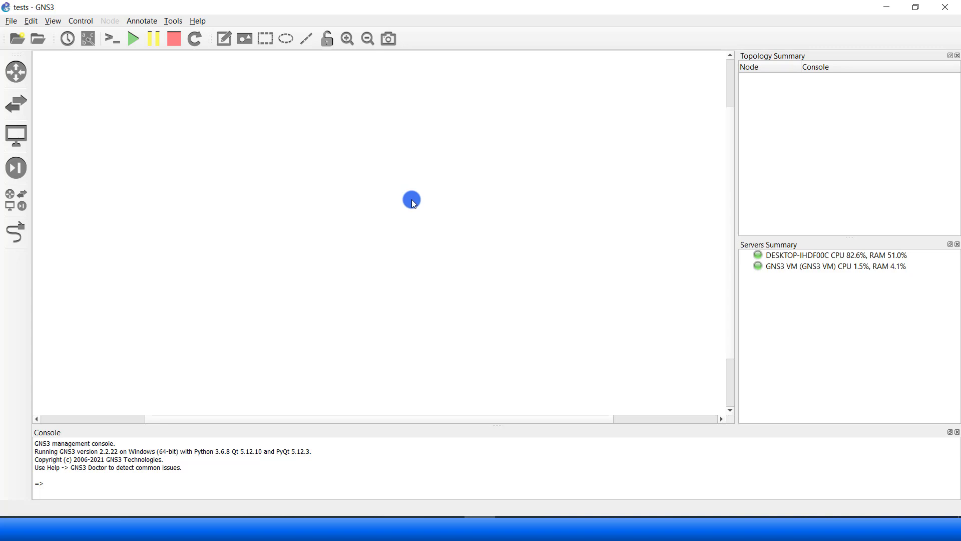
- Exit the GNS3 desktop application and confirm the exit
{"action": "left_click", "coordinate": [946, 8]}
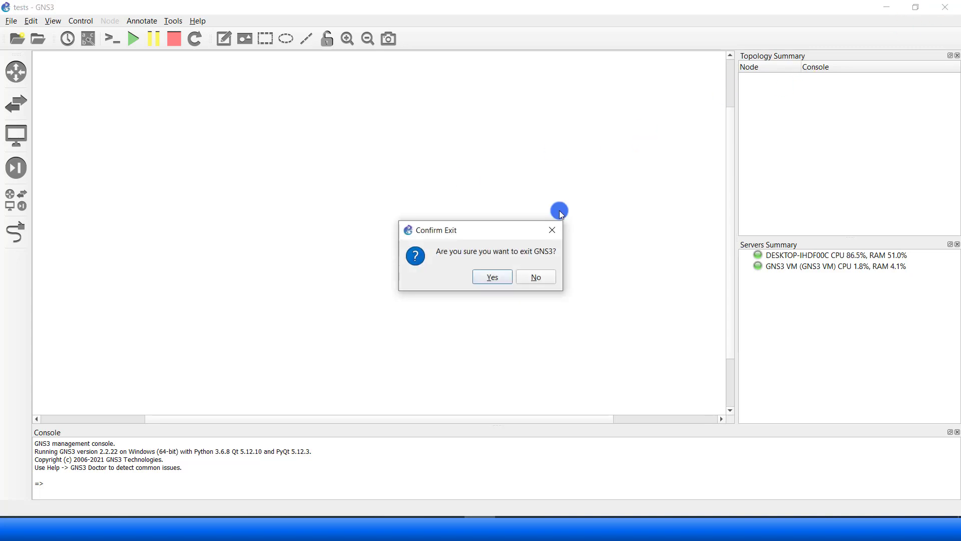
{"action": "left_click", "coordinate": [484, 280]}
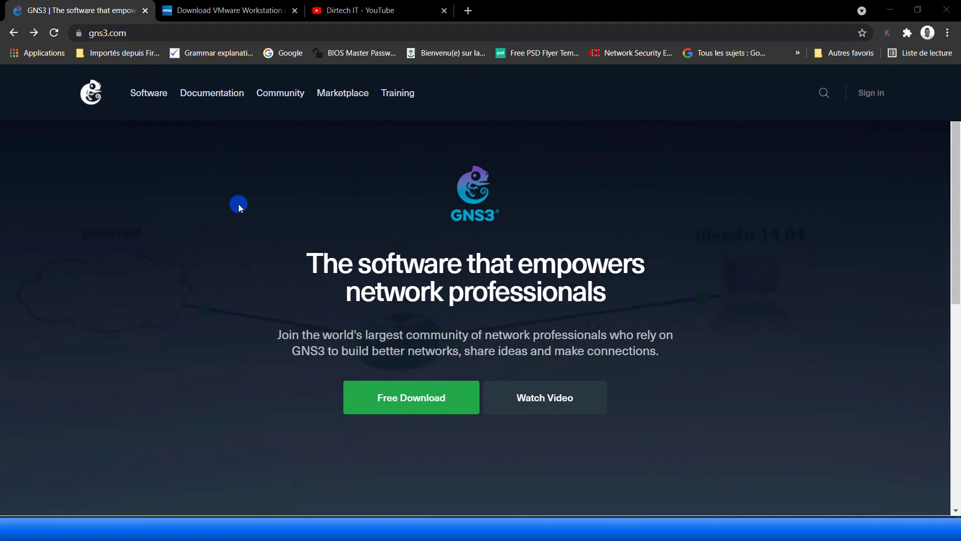
- Open the GNS3 VM download options on gns3.com and look at the VMware Workstation Player download page
{"action": "left_click", "coordinate": [407, 401]}
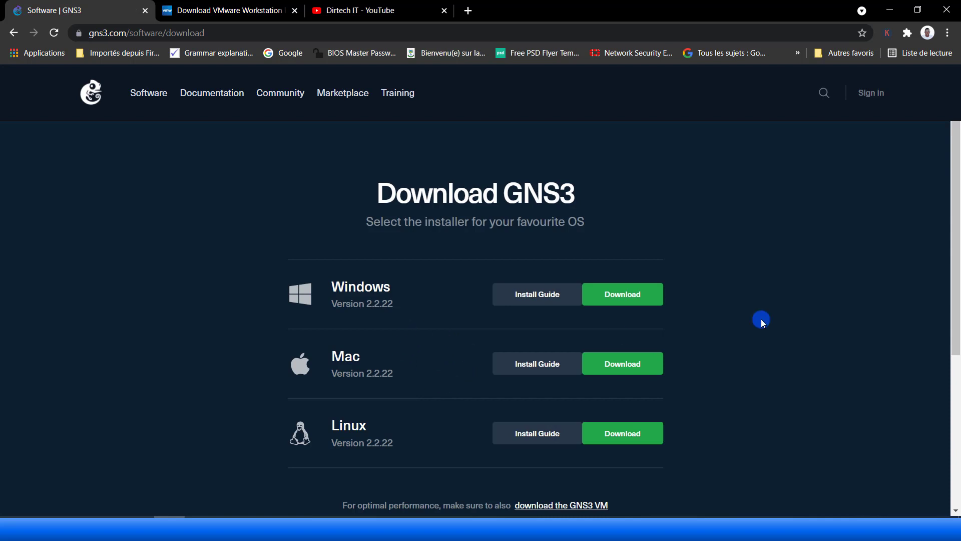
{"action": "left_click_drag", "start_coordinate": [956, 234], "coordinate": [951, 321]}
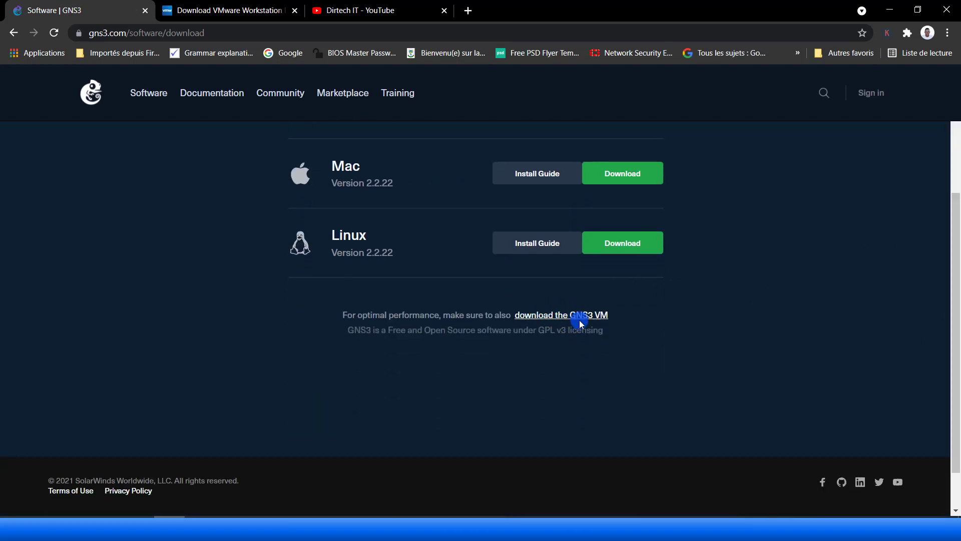
{"action": "left_click", "coordinate": [561, 317]}
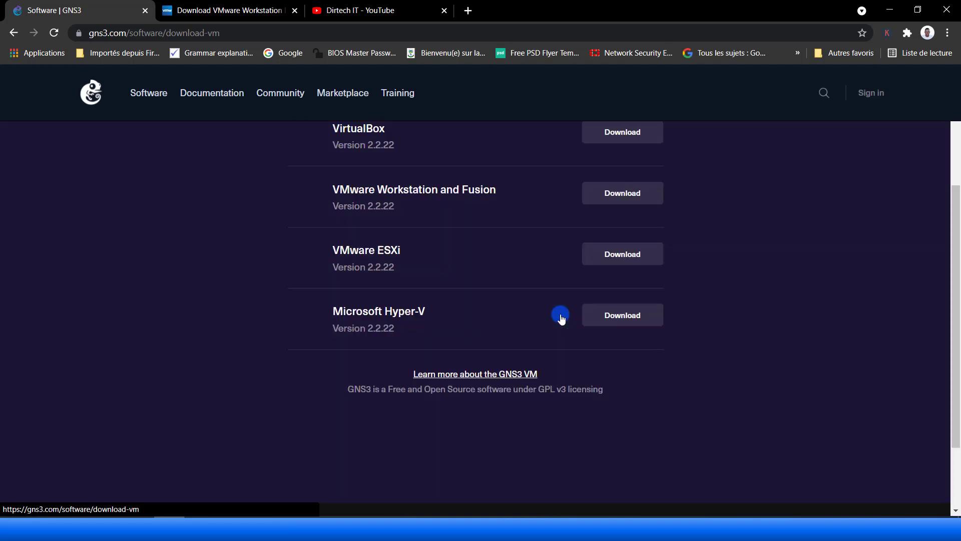
{"action": "scroll", "coordinate": [933, 260], "scroll_direction": "up", "scroll_amount": 2}
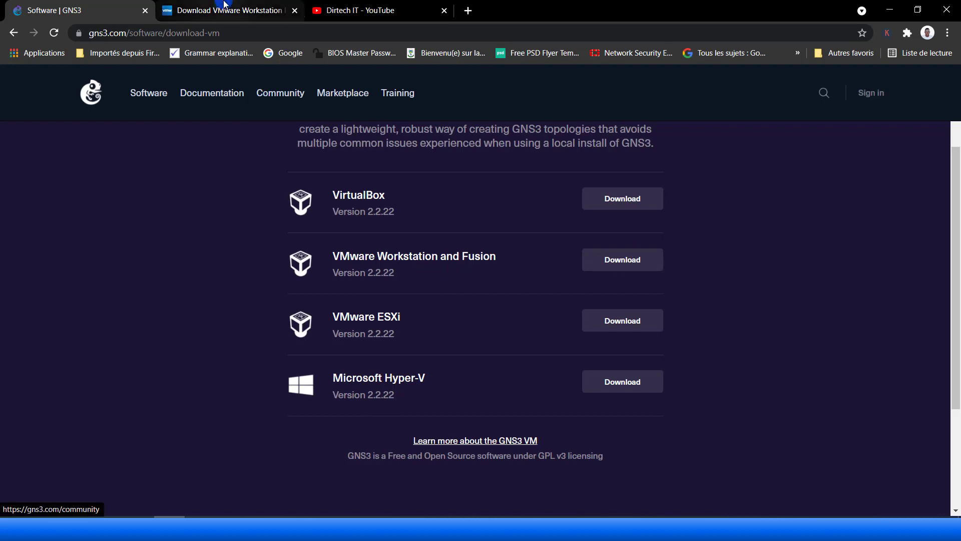
{"action": "left_click", "coordinate": [225, 4]}
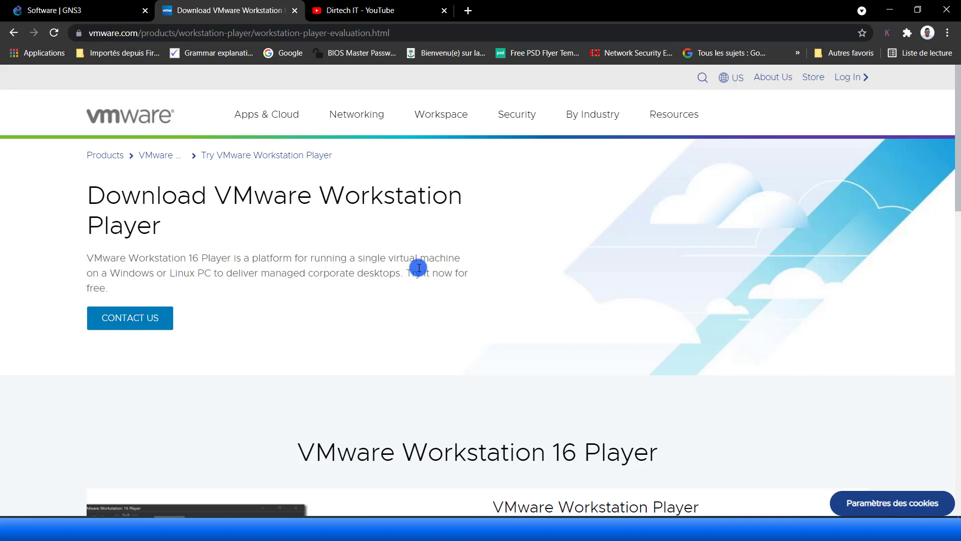
{"action": "left_click", "coordinate": [122, 12]}
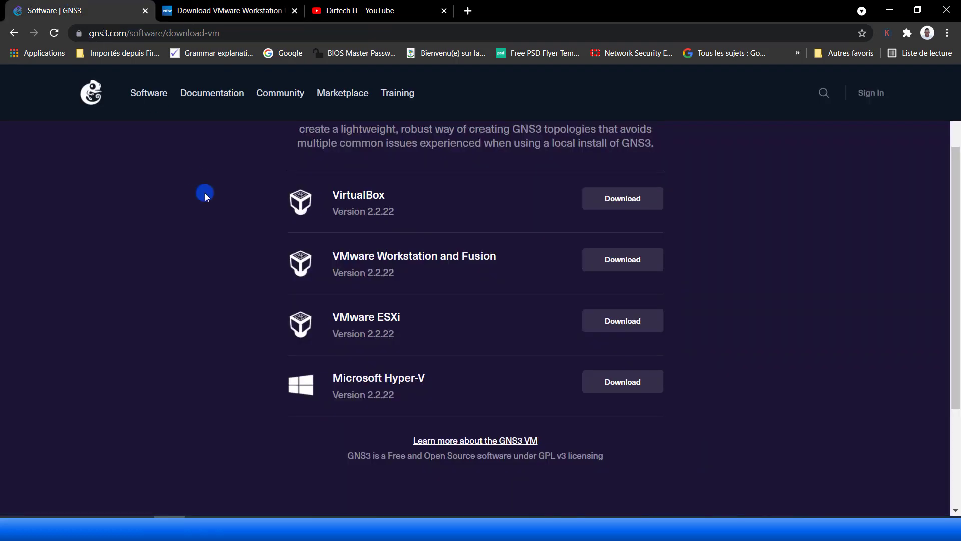
- Switch to VMware Workstation and power on the GNS3 VM
{"action": "left_click", "coordinate": [449, 529]}
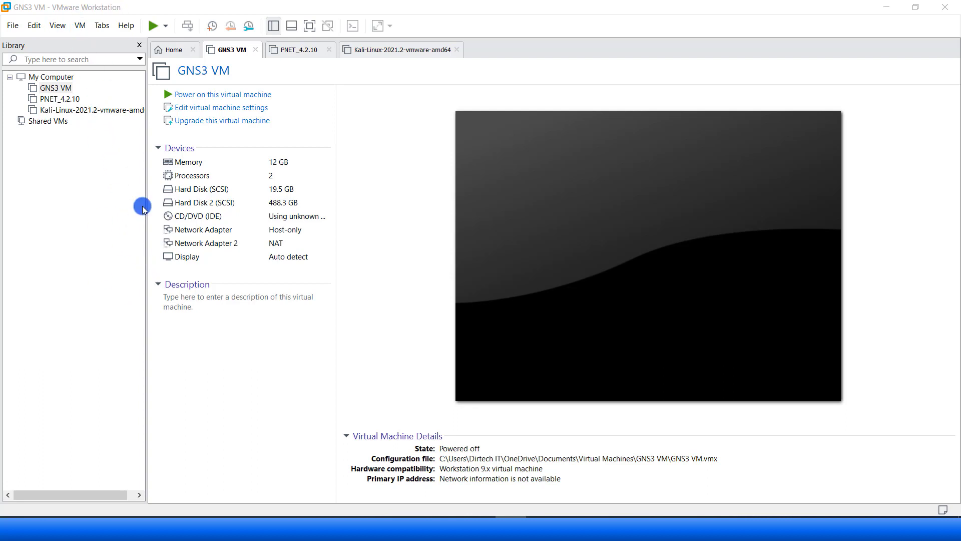
{"action": "left_click", "coordinate": [210, 97]}
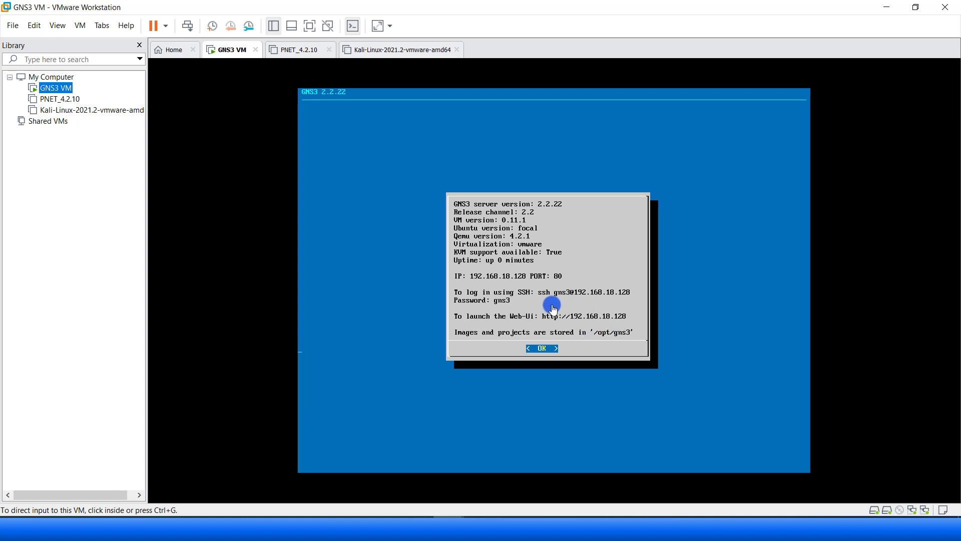
- Switch to the browser and open the GNS3 Web UI at 192.168.18.128 in a new tab
{"action": "key", "text": "alt+Tab"}
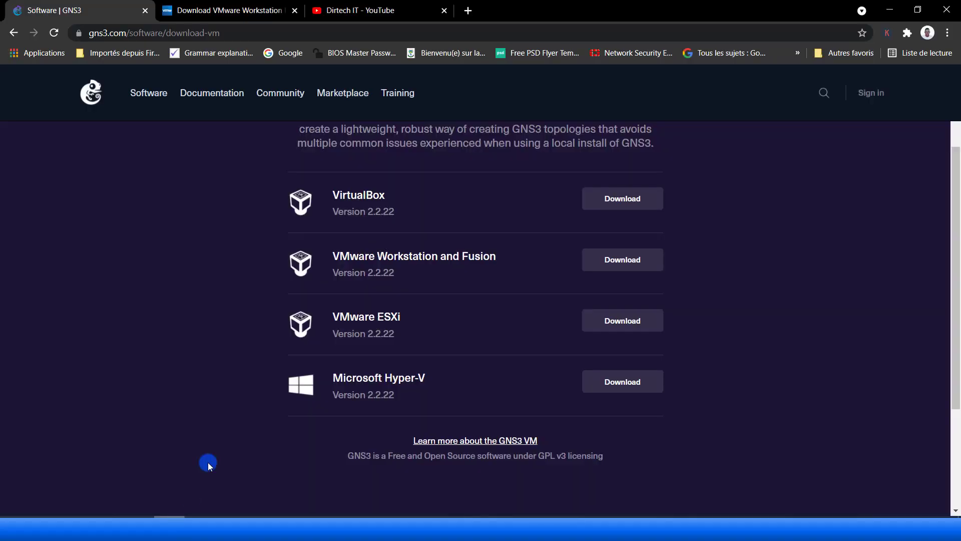
{"action": "left_click", "coordinate": [469, 9]}
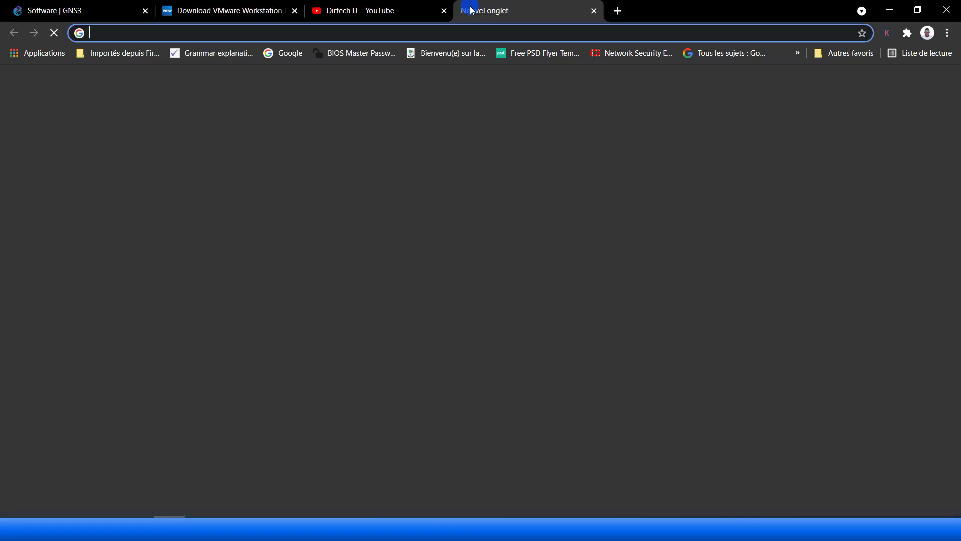
{"action": "type", "text": "192"}
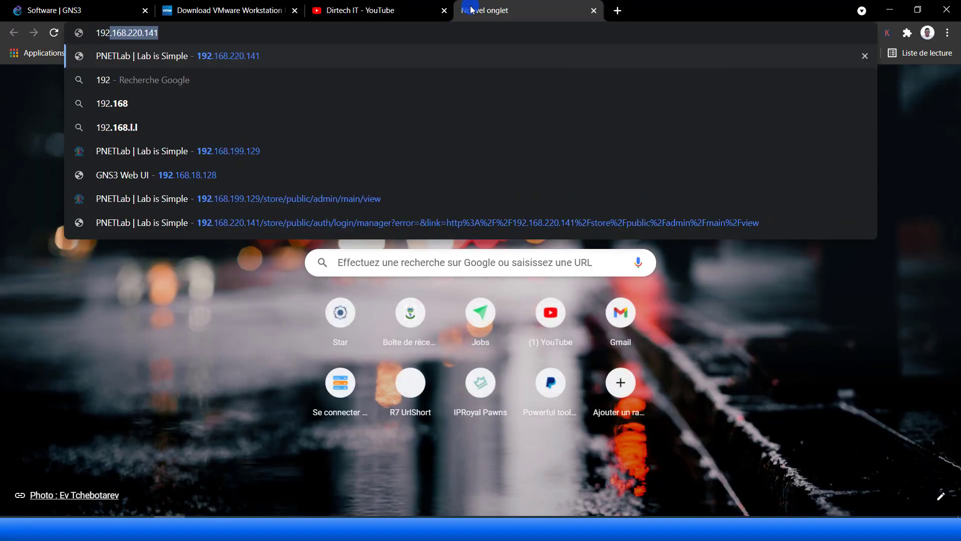
{"action": "type", "text": "168"}
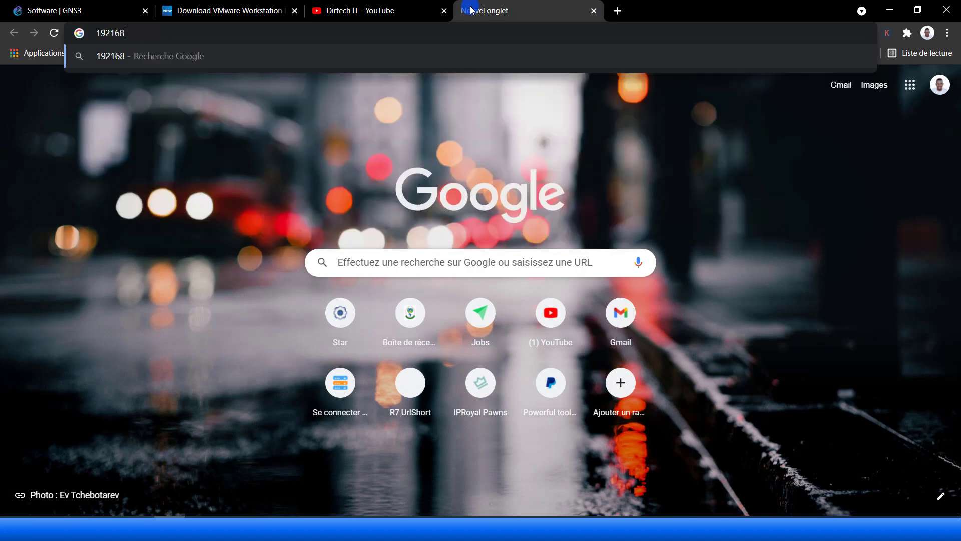
{"action": "key", "text": "BackSpace"}
{"action": "key", "text": "BackSpace"}
{"action": "key", "text": "BackSpace"}
{"action": "type", "text": "."}
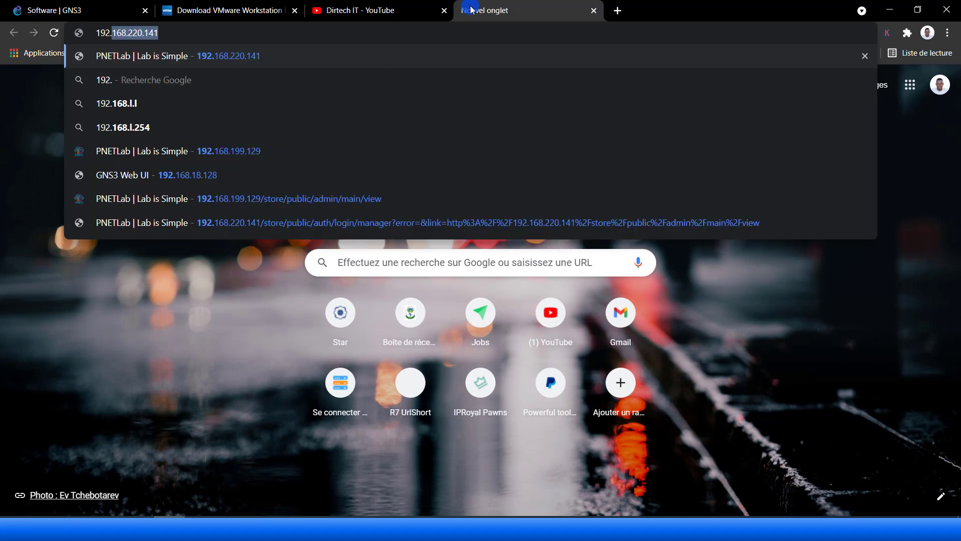
{"action": "type", "text": "168.."}
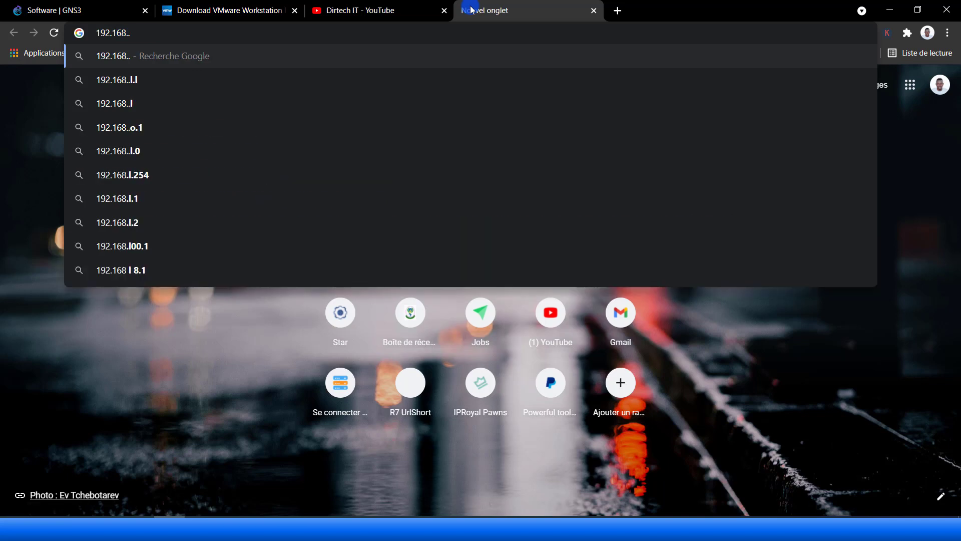
{"action": "key", "text": "BackSpace"}
{"action": "type", "text": "18"}
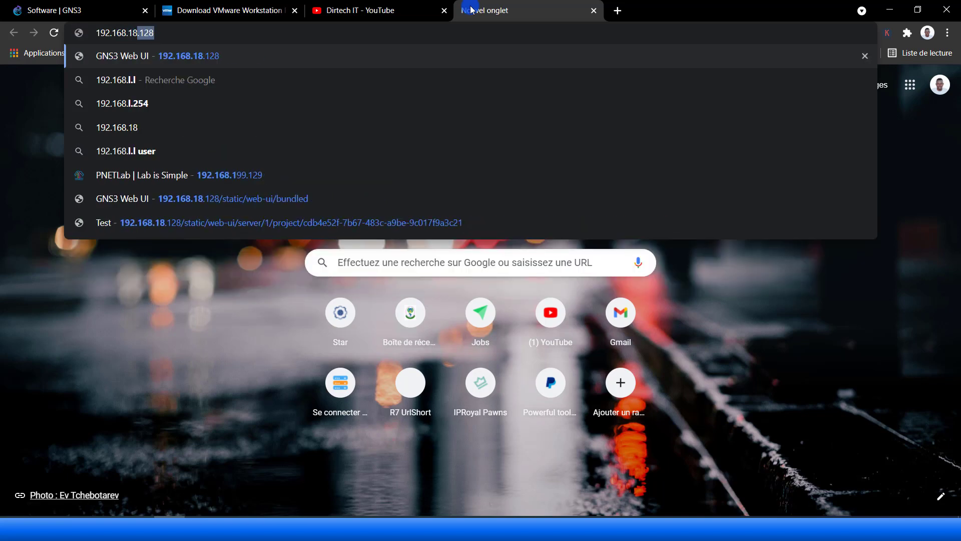
{"action": "key", "text": "Return"}
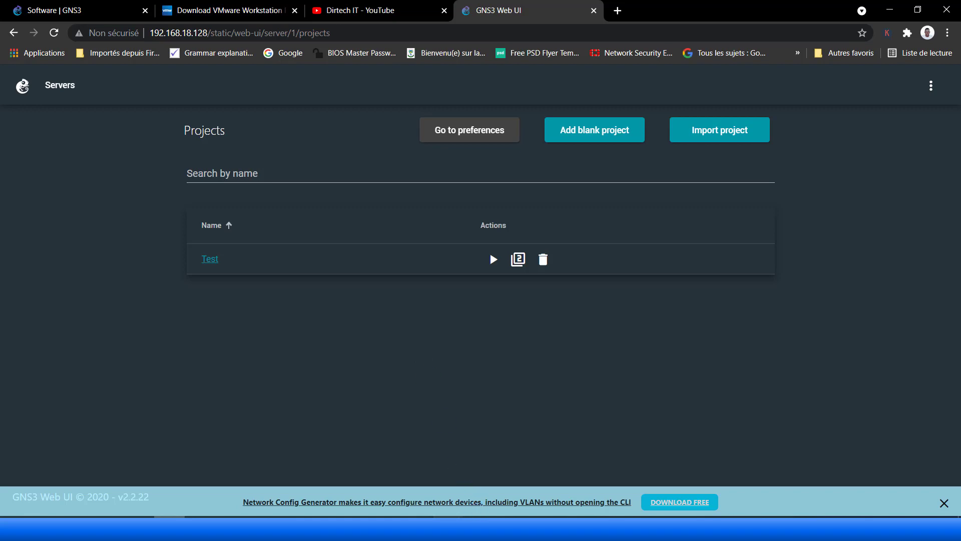
- Check the Web-Ui address in the GNS3 VM console in VMware Workstation, and return to the browser
{"action": "mouse_move", "coordinate": [450, 528]}
{"action": "left_click", "coordinate": [394, 458]}
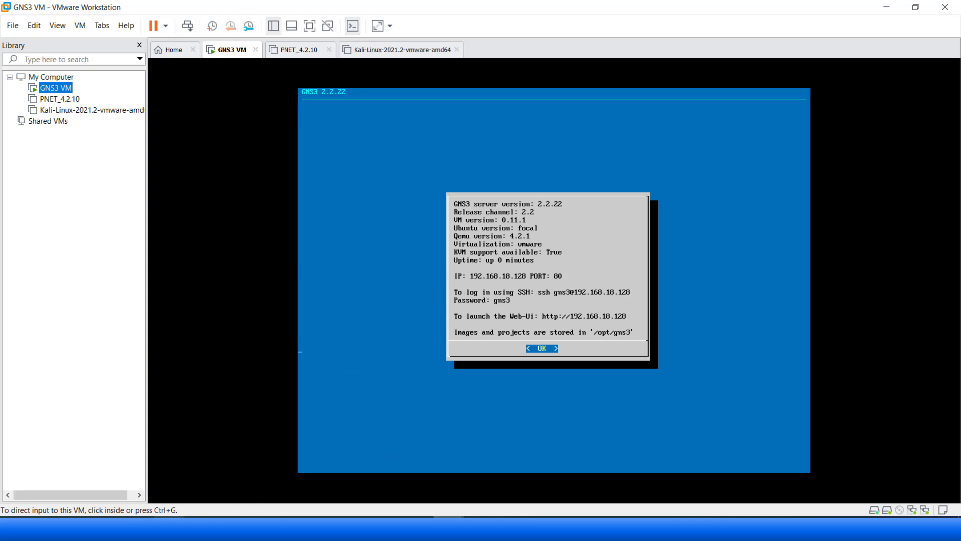
{"action": "key", "text": "alt+Tab"}
{"action": "left_click", "coordinate": [297, 394]}
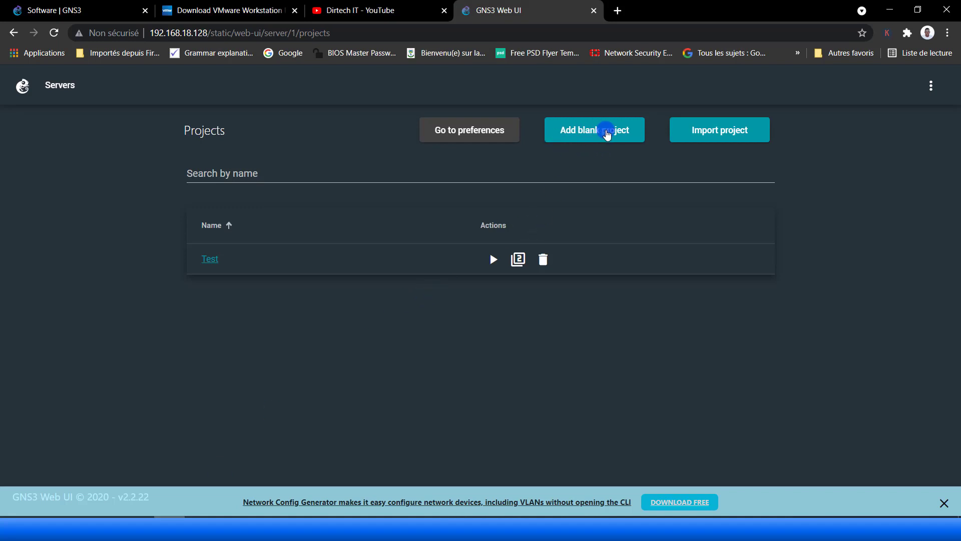
- Create a new blank project named Tutoriel
{"action": "left_click", "coordinate": [590, 132]}
{"action": "left_click", "coordinate": [453, 282]}
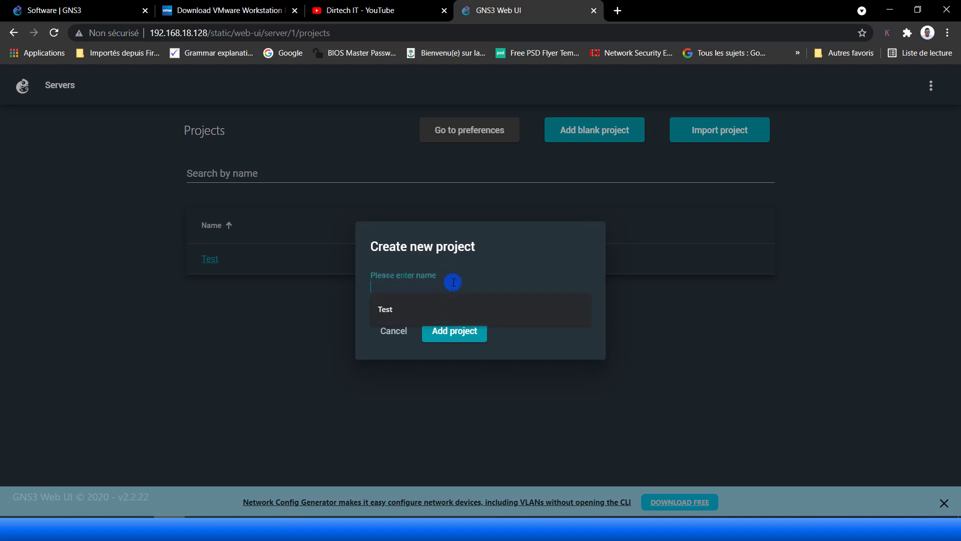
{"action": "type", "text": "Tutoriel"}
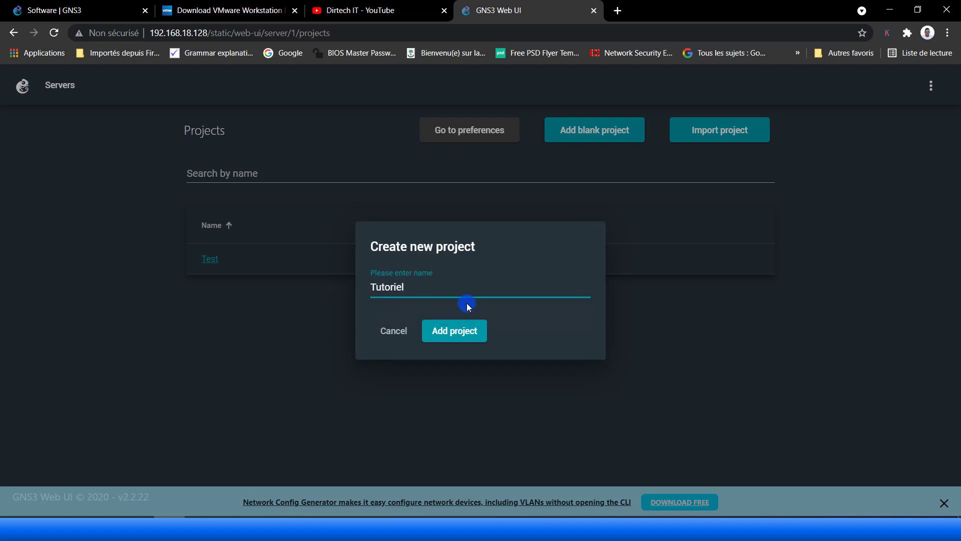
{"action": "left_click", "coordinate": [456, 335]}
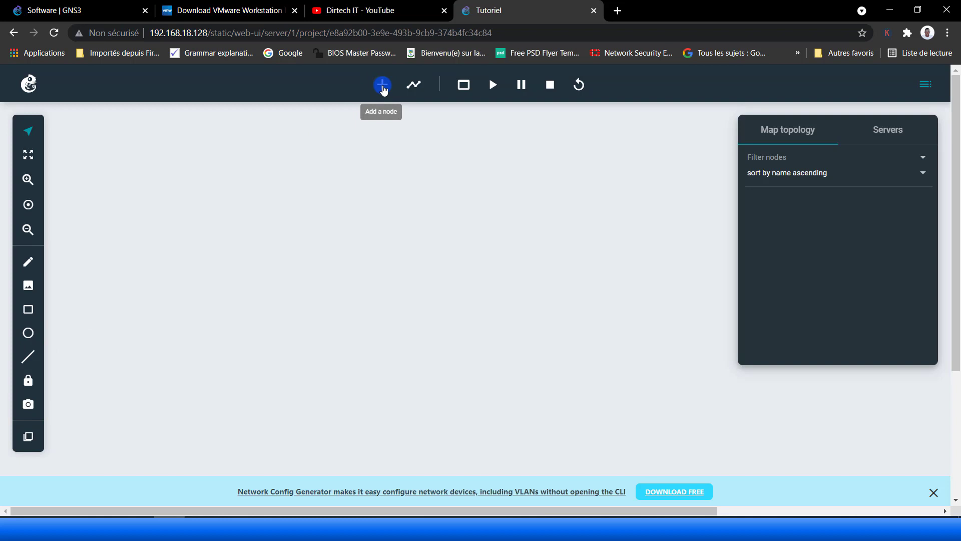
- Add two VPCS nodes and one Ethernet switch to the project canvas
{"action": "left_click", "coordinate": [383, 87]}
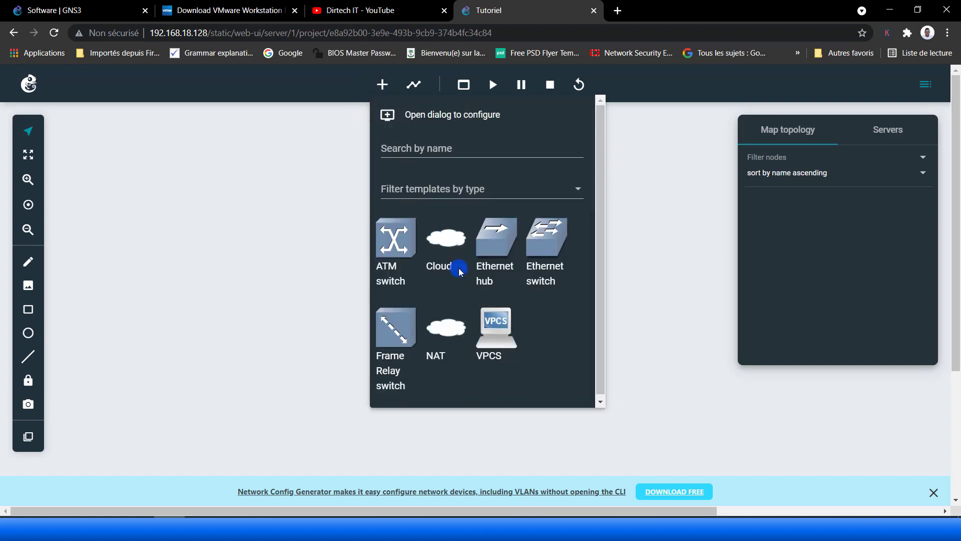
{"action": "left_click_drag", "start_coordinate": [499, 333], "coordinate": [165, 193]}
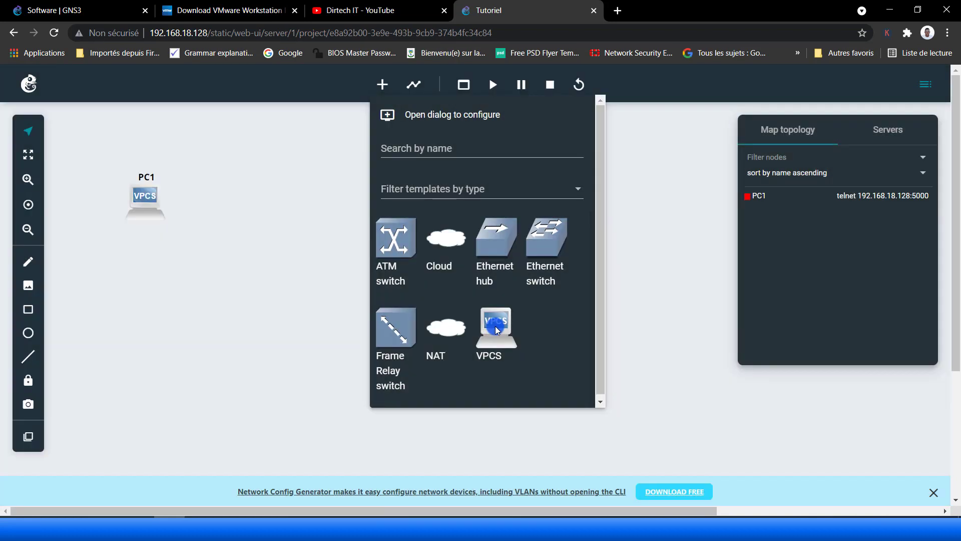
{"action": "left_click_drag", "start_coordinate": [505, 330], "coordinate": [220, 231]}
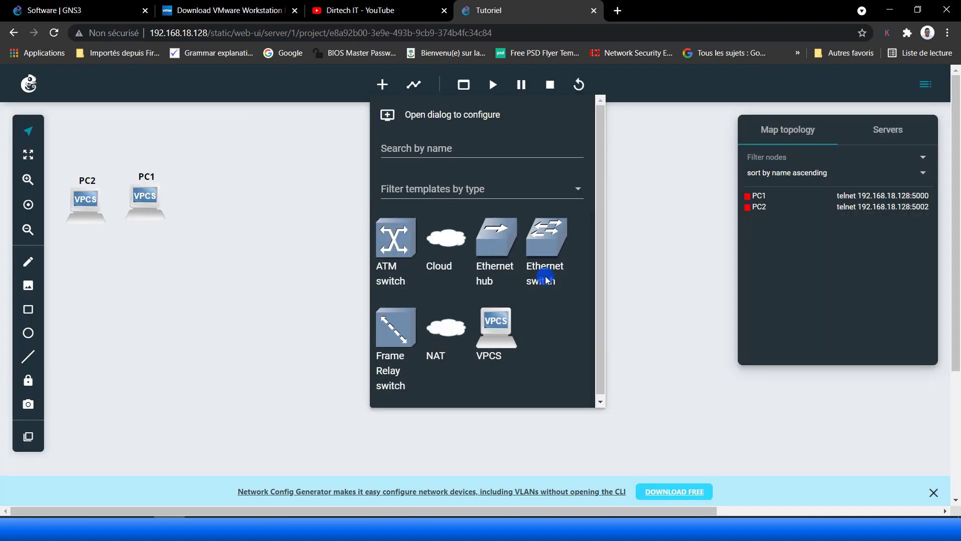
{"action": "left_click_drag", "start_coordinate": [546, 279], "coordinate": [221, 216]}
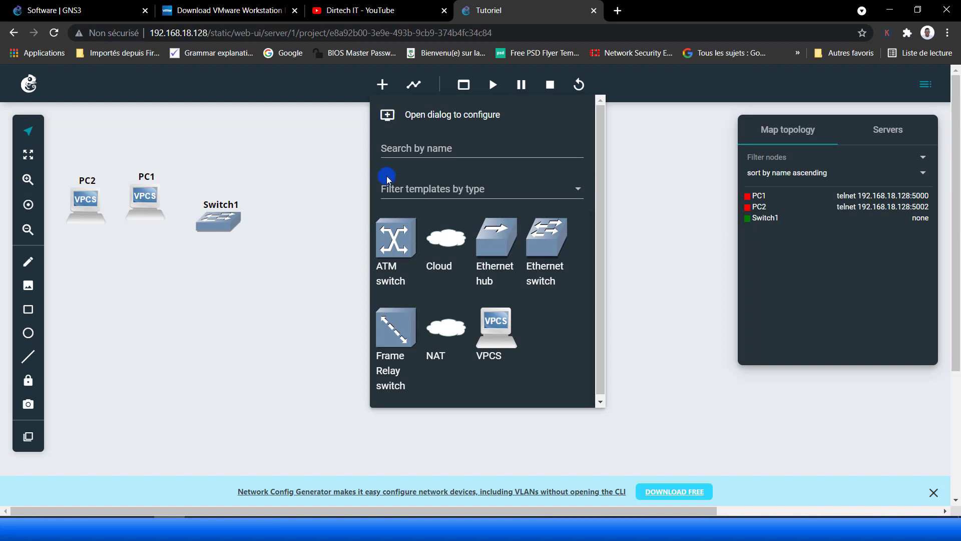
{"action": "left_click", "coordinate": [275, 166]}
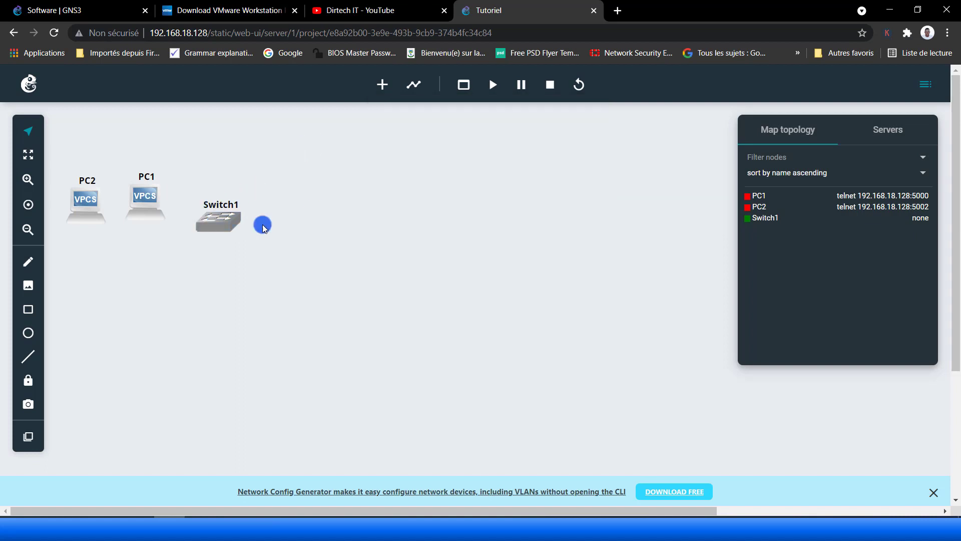
- Arrange the nodes in a spaced row with Switch1 between PC2 and PC1
{"action": "left_click_drag", "start_coordinate": [264, 228], "coordinate": [317, 231]}
{"action": "left_click_drag", "start_coordinate": [142, 198], "coordinate": [515, 236]}
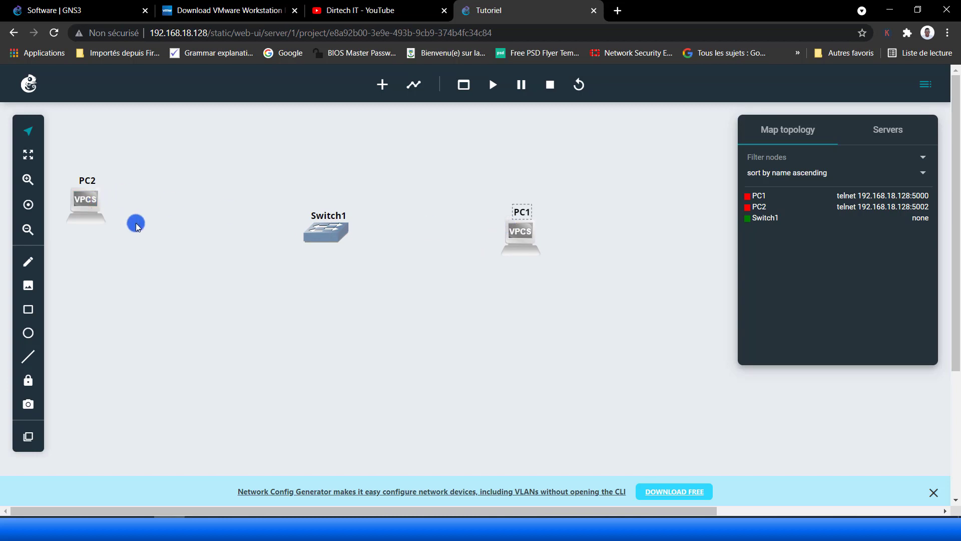
{"action": "left_click_drag", "start_coordinate": [136, 227], "coordinate": [136, 239]}
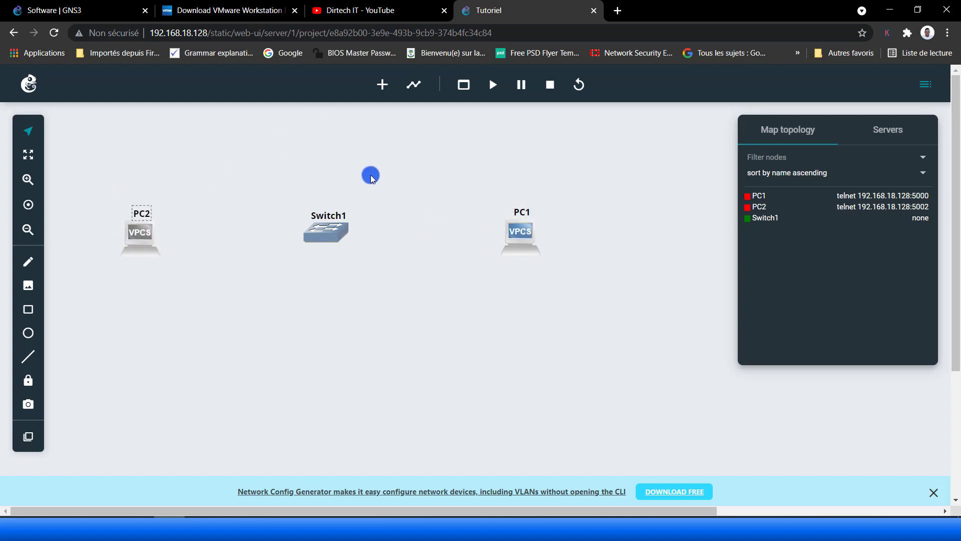
- Link Ethernet0 of Switch1 to Ethernet0 of PC1
{"action": "left_click", "coordinate": [414, 84]}
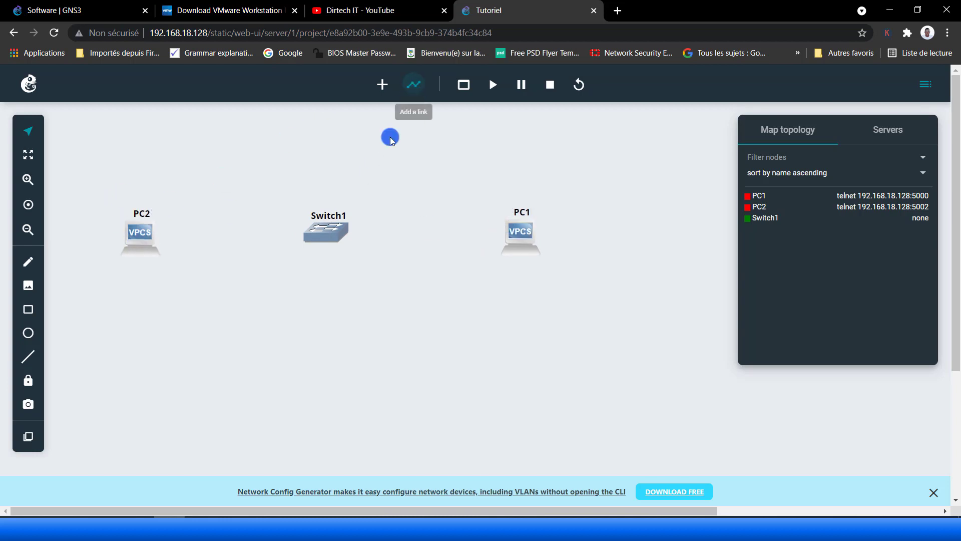
{"action": "left_click", "coordinate": [326, 227]}
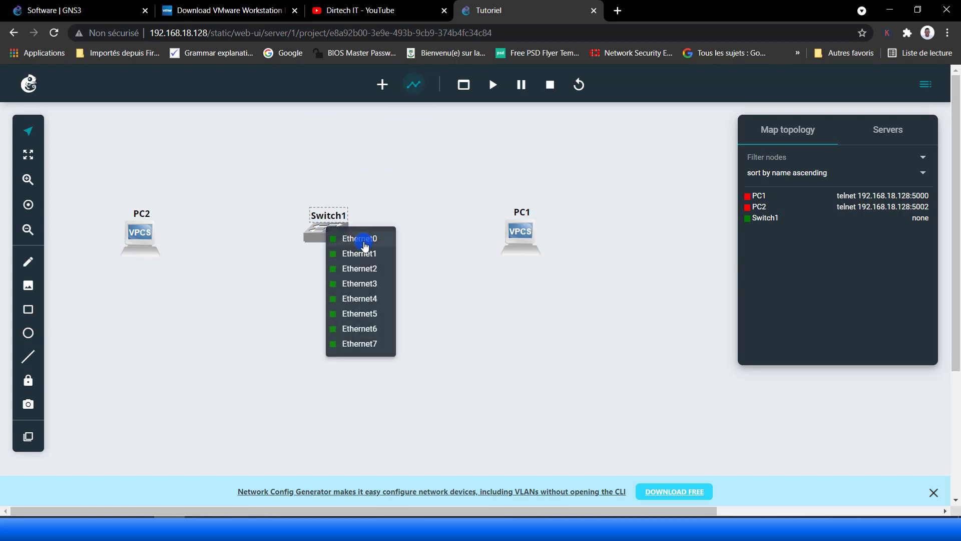
{"action": "left_click", "coordinate": [361, 239]}
{"action": "left_click", "coordinate": [521, 230]}
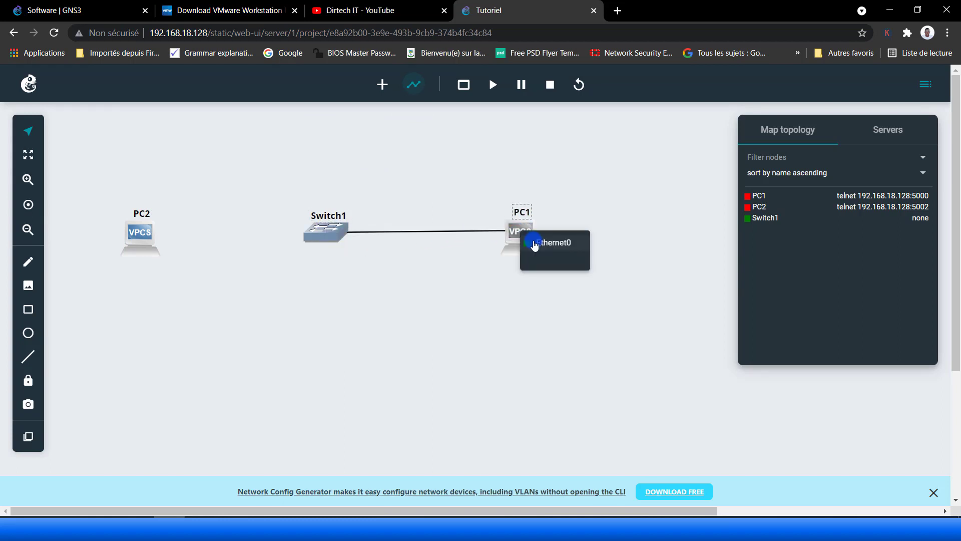
{"action": "left_click", "coordinate": [535, 244]}
- Link Ethernet1 of Switch1 to Ethernet0 of PC2
{"action": "left_click", "coordinate": [310, 240]}
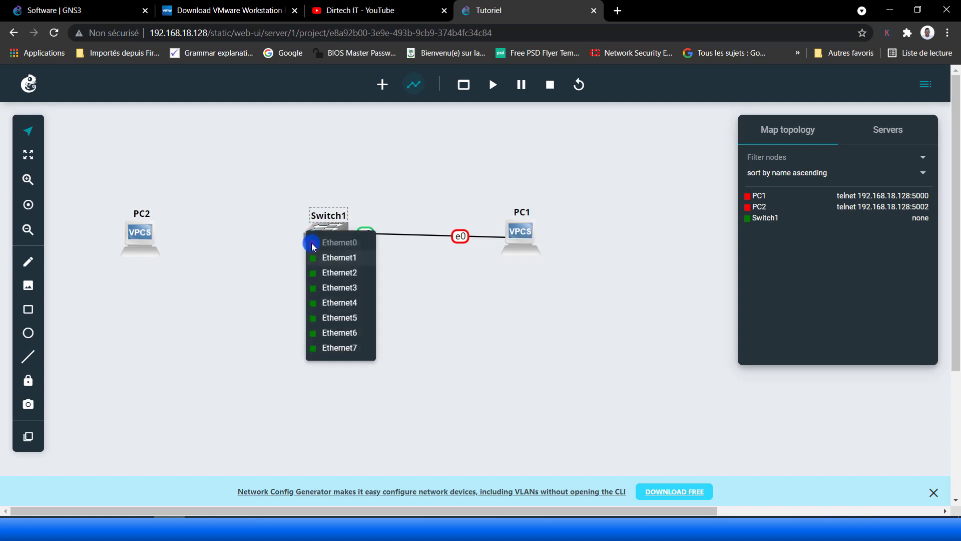
{"action": "left_click", "coordinate": [317, 258]}
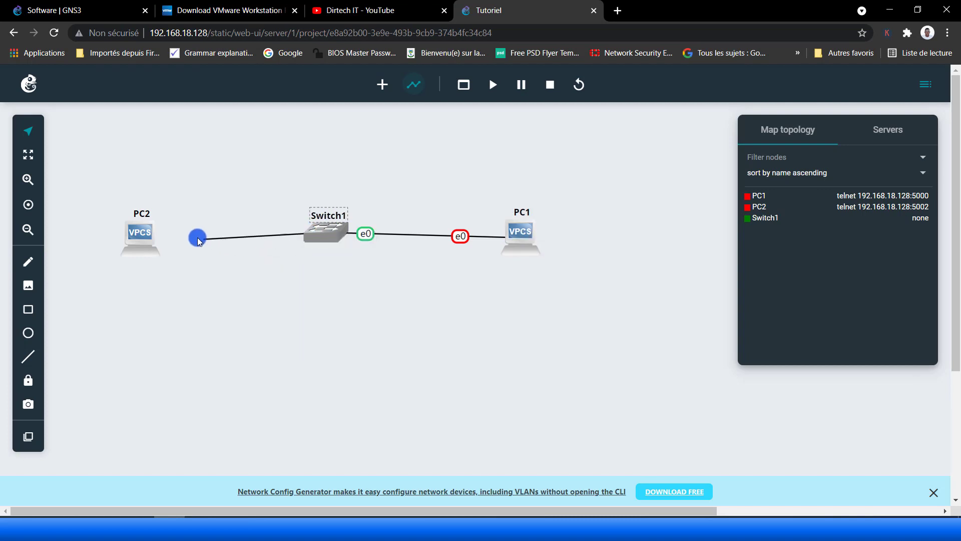
{"action": "left_click", "coordinate": [141, 239]}
{"action": "left_click", "coordinate": [161, 248]}
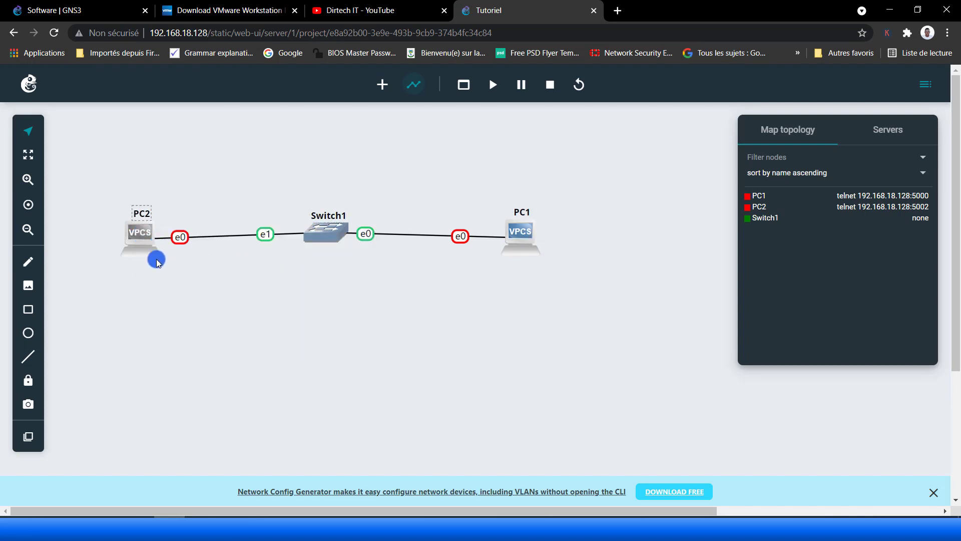
- Change PC2's symbol to the blue square client icon, filtering the symbols by "clie"
{"action": "right_click", "coordinate": [142, 232]}
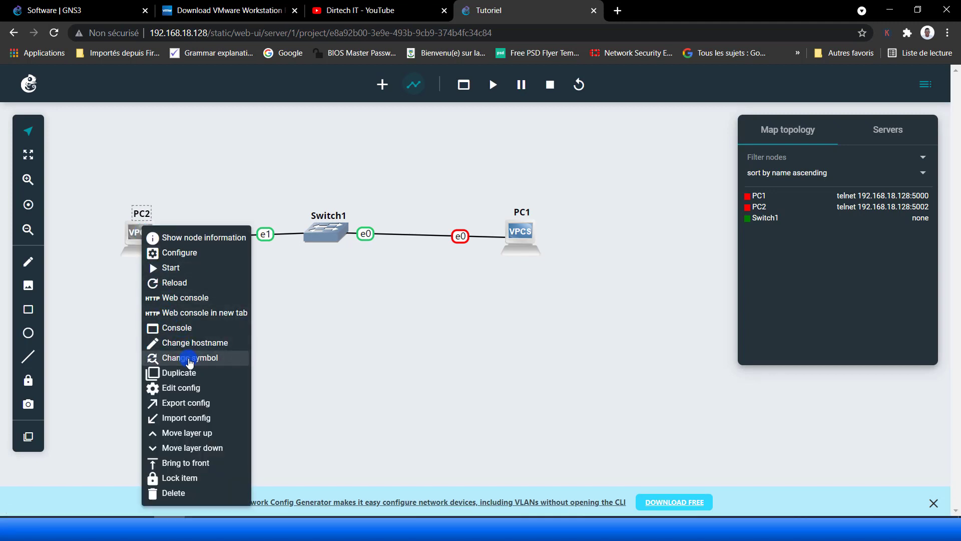
{"action": "left_click", "coordinate": [190, 358]}
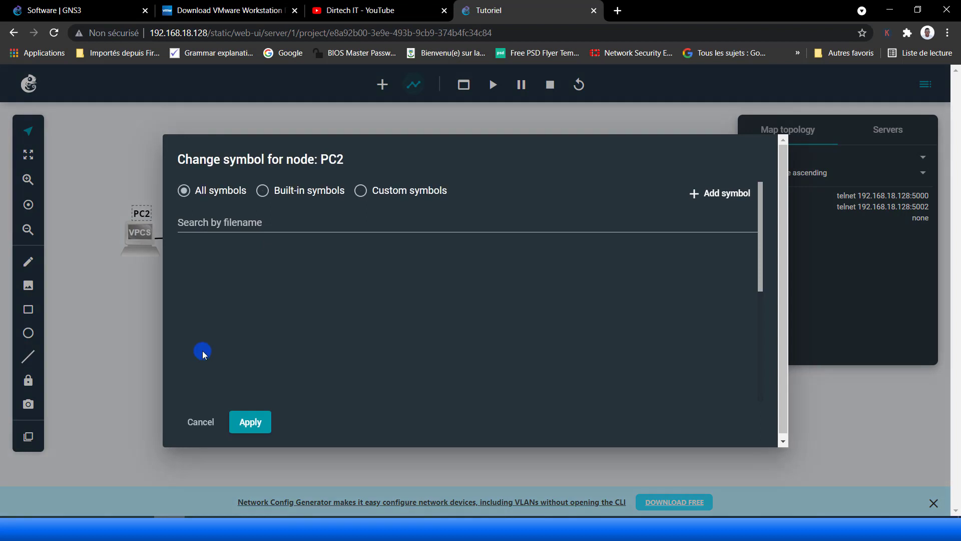
{"action": "left_click", "coordinate": [295, 219]}
{"action": "type", "text": "clie"}
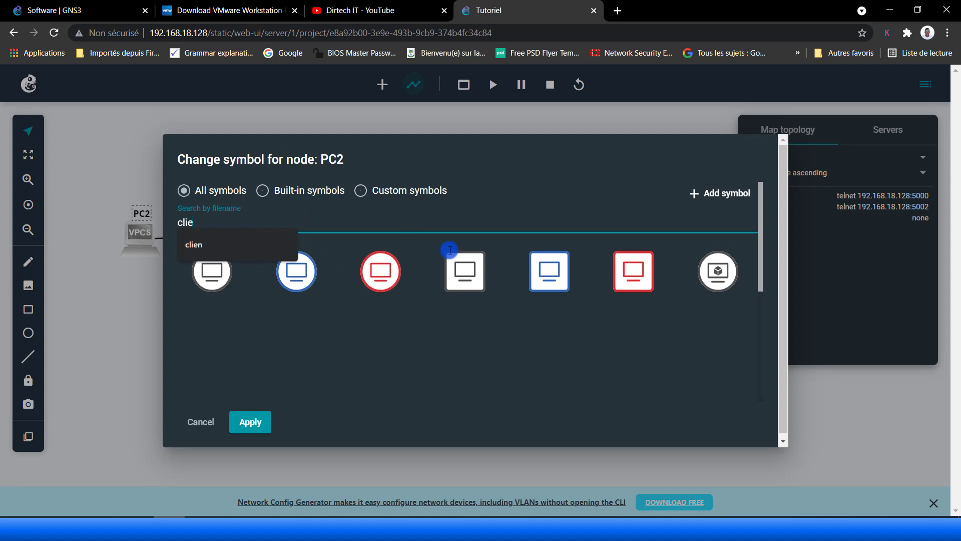
{"action": "left_click", "coordinate": [551, 266]}
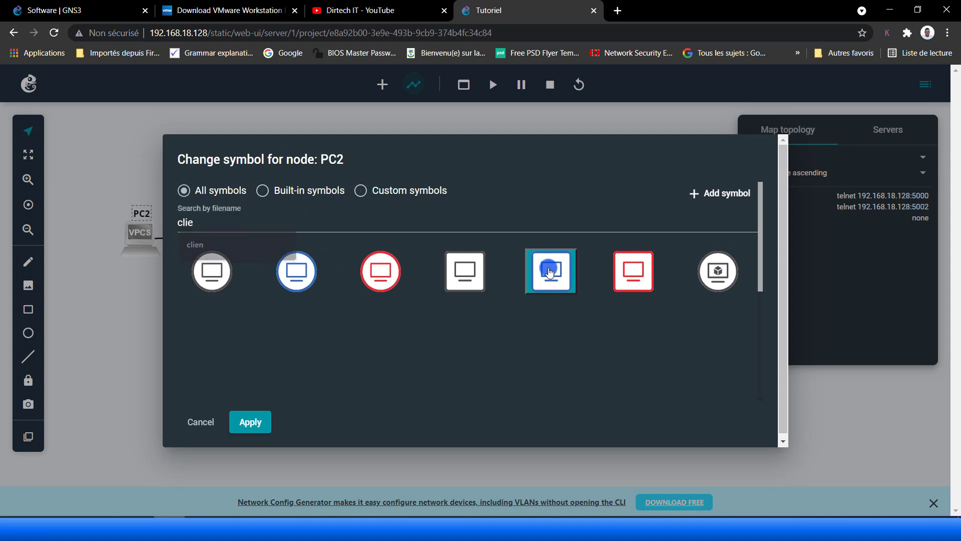
{"action": "left_click", "coordinate": [259, 417]}
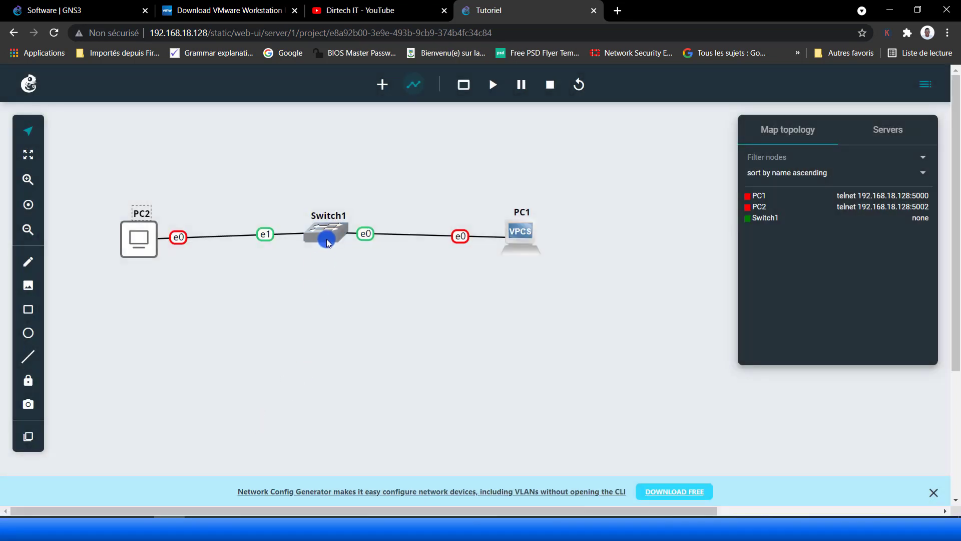
- Change Switch1's symbol to the blue square crossed-arrows icon and realign the node in line with the two PCs
{"action": "right_click", "coordinate": [330, 244]}
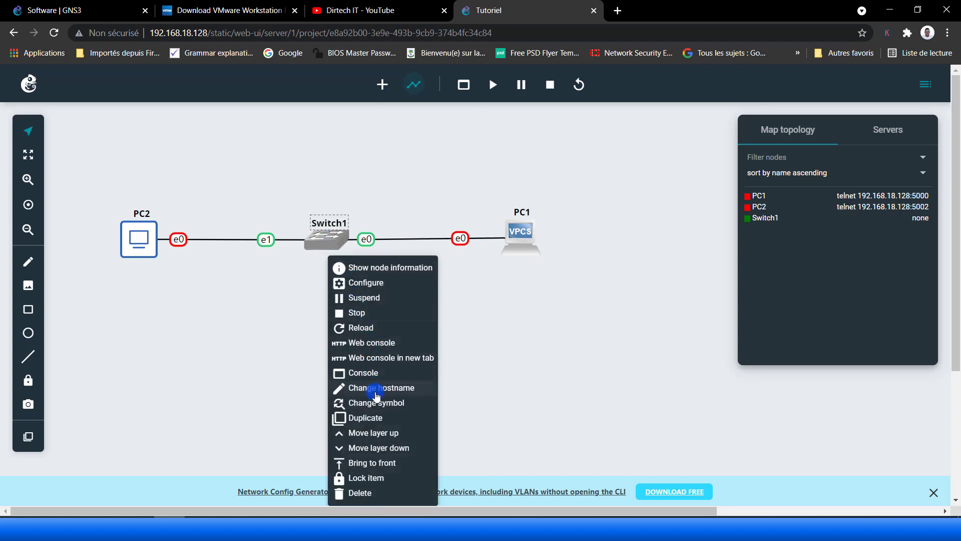
{"action": "left_click", "coordinate": [376, 403]}
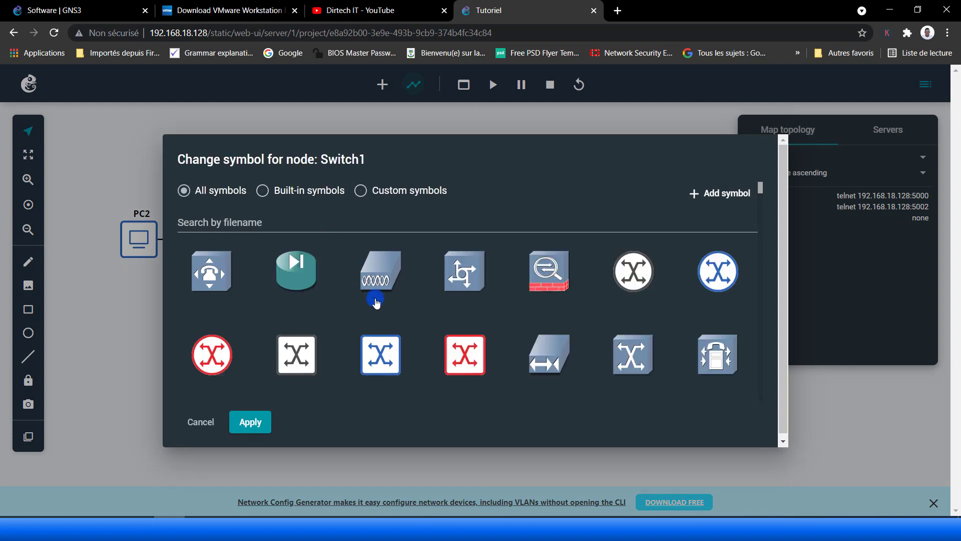
{"action": "left_click", "coordinate": [381, 355]}
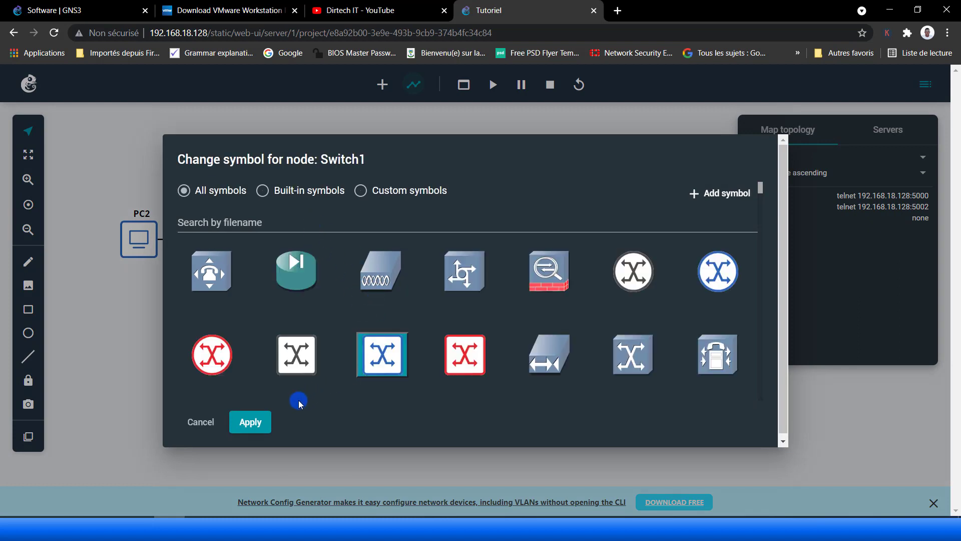
{"action": "left_click", "coordinate": [253, 421]}
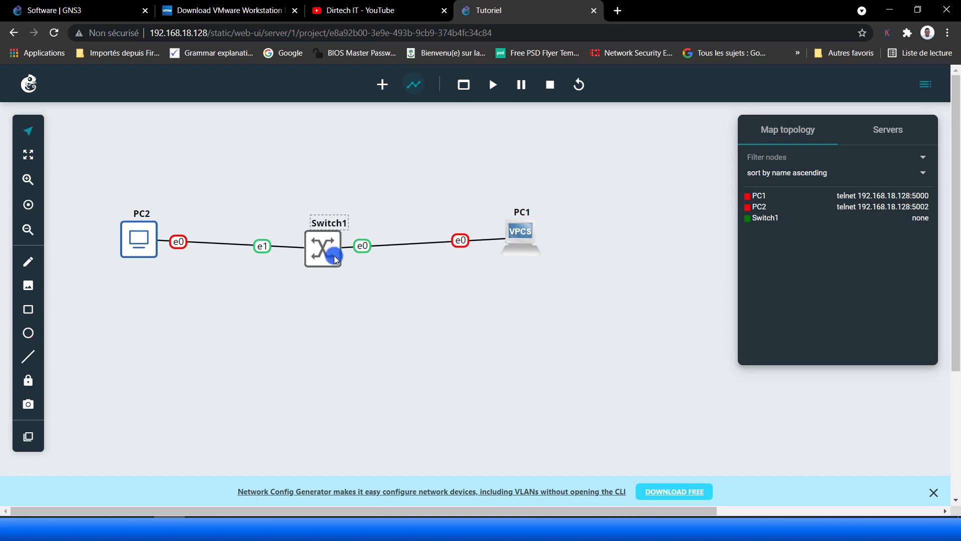
{"action": "left_click_drag", "start_coordinate": [334, 256], "coordinate": [335, 243]}
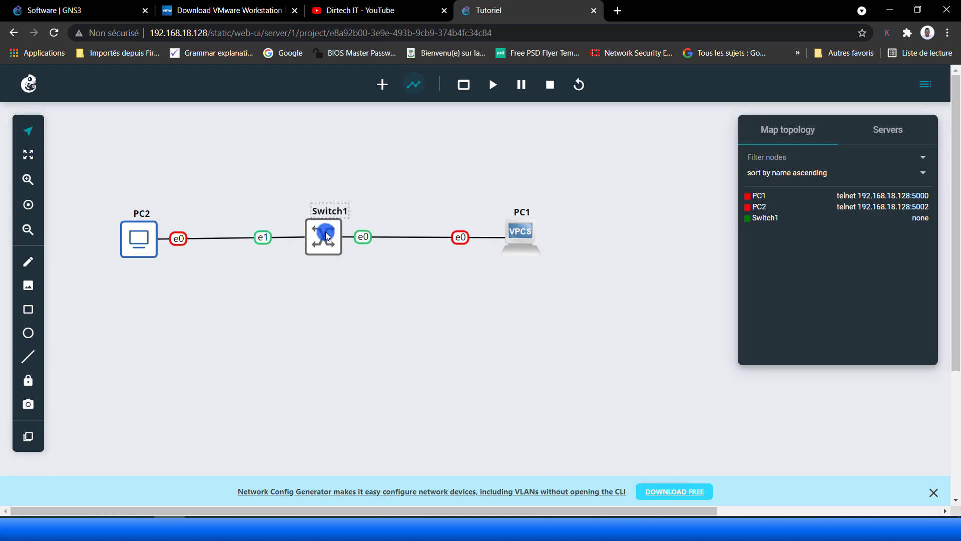
- Change PC1's symbol to the blue square client icon, filtering the symbols by "clien"
{"action": "right_click", "coordinate": [521, 233]}
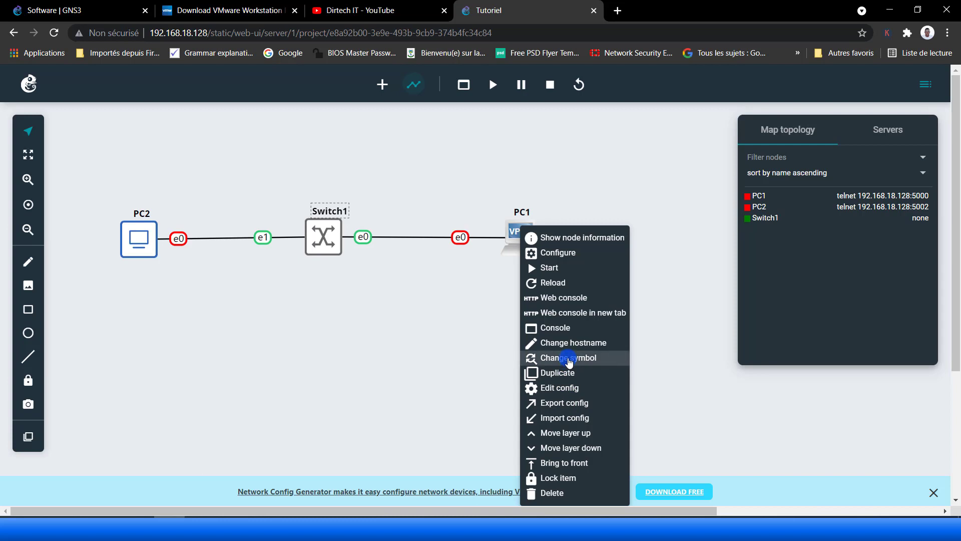
{"action": "left_click", "coordinate": [569, 359]}
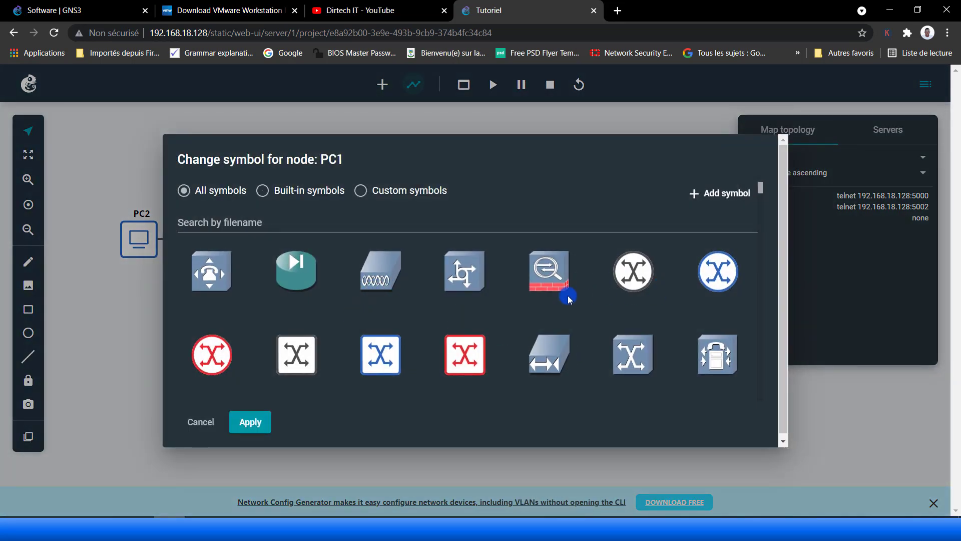
{"action": "left_click", "coordinate": [311, 222]}
{"action": "type", "text": "cli"}
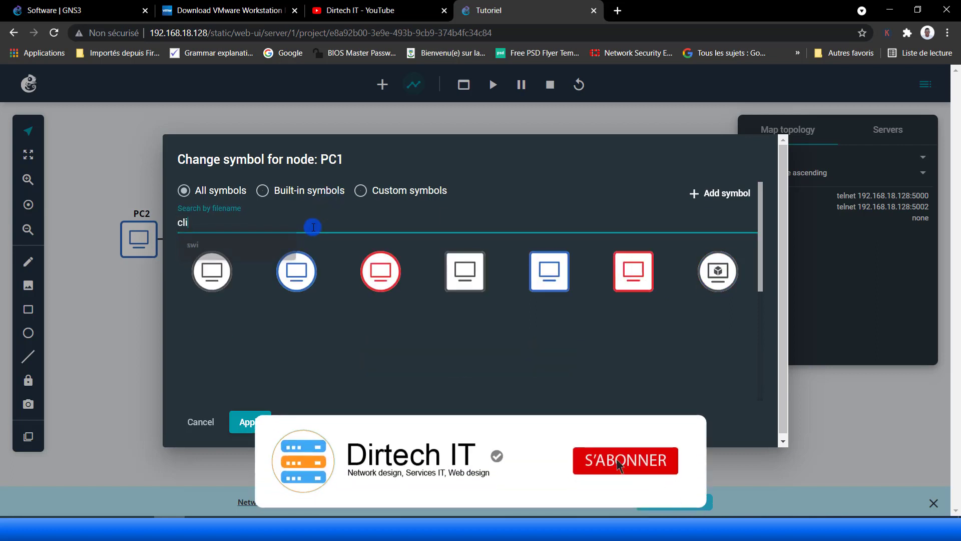
{"action": "type", "text": "en"}
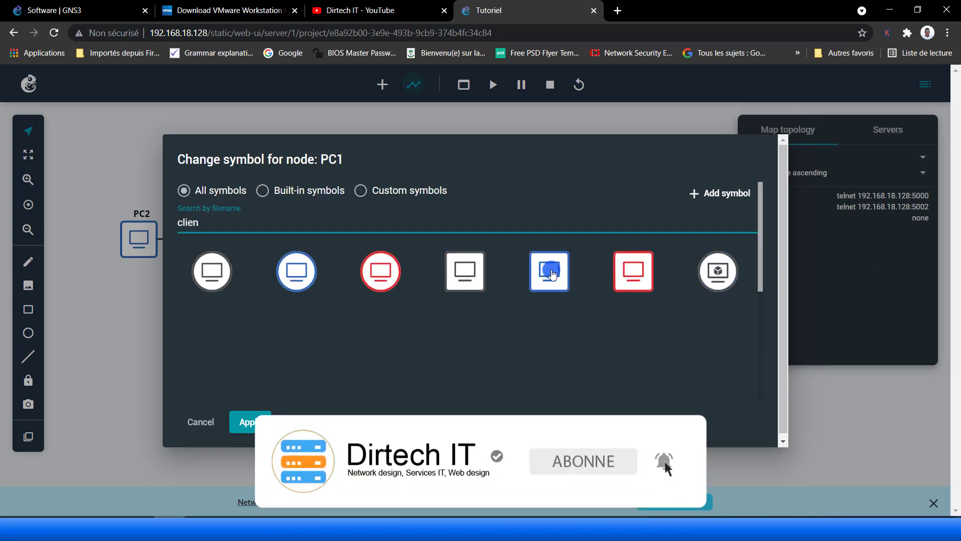
{"action": "left_click", "coordinate": [551, 273]}
{"action": "left_click", "coordinate": [253, 422]}
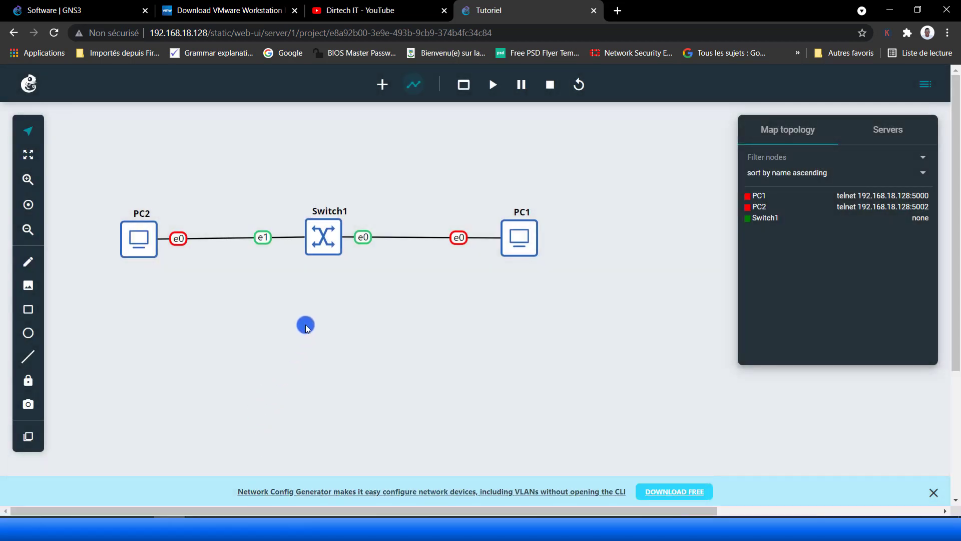
- Start the PC2 and PC1 nodes
{"action": "right_click", "coordinate": [141, 242]}
{"action": "left_click", "coordinate": [168, 268]}
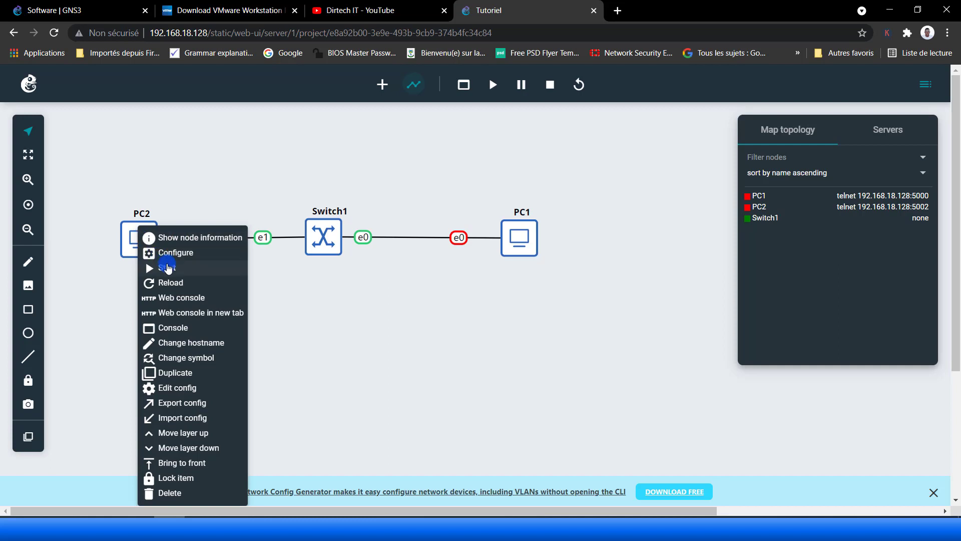
{"action": "left_click", "coordinate": [167, 267]}
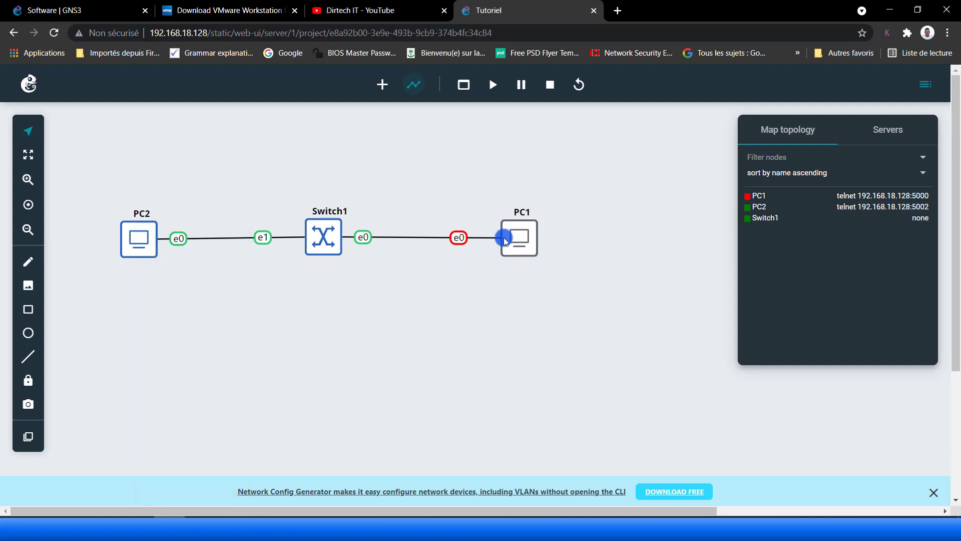
{"action": "right_click", "coordinate": [530, 229]}
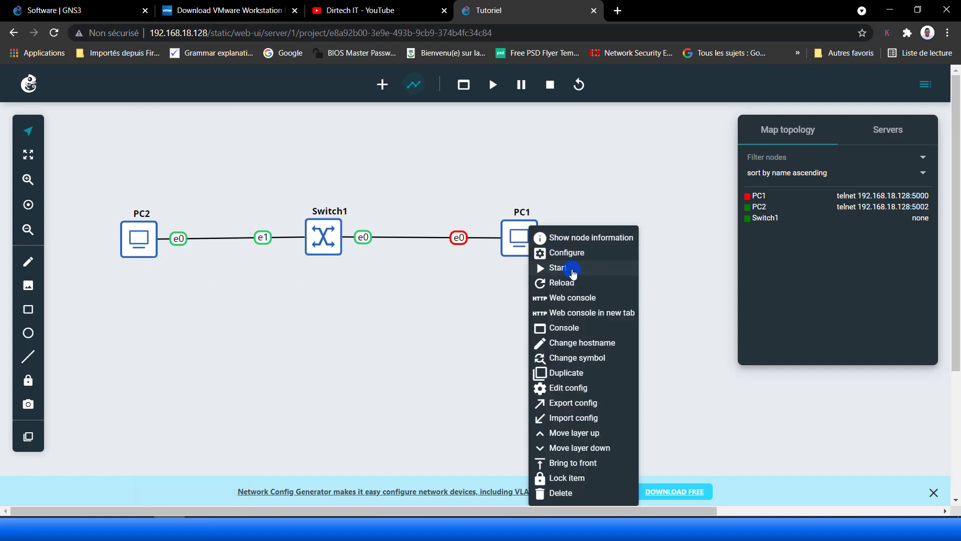
{"action": "left_click", "coordinate": [572, 270]}
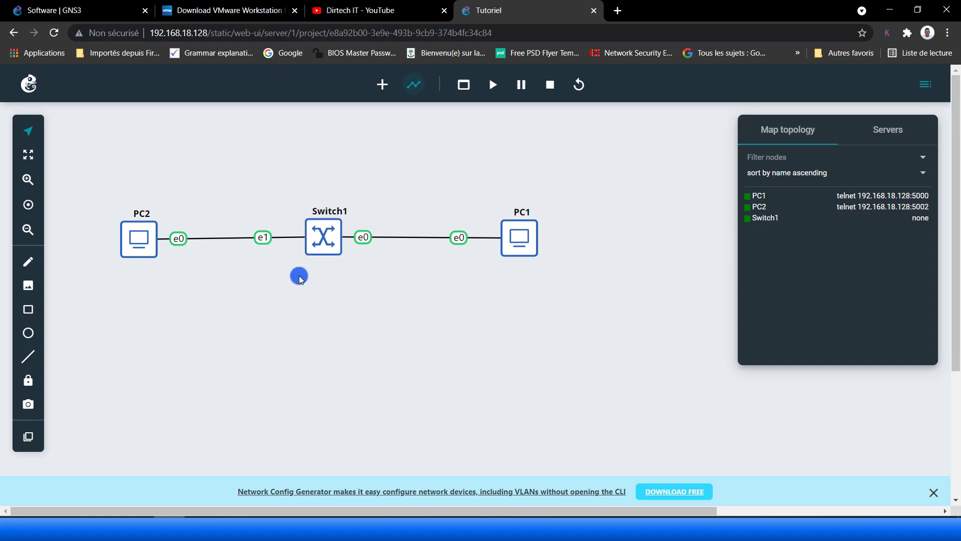
- Open the web consoles of PC1 and PC2 and move the console window to the upper part of the canvas
{"action": "right_click", "coordinate": [320, 237]}
{"action": "left_click", "coordinate": [247, 273]}
{"action": "right_click", "coordinate": [521, 237]}
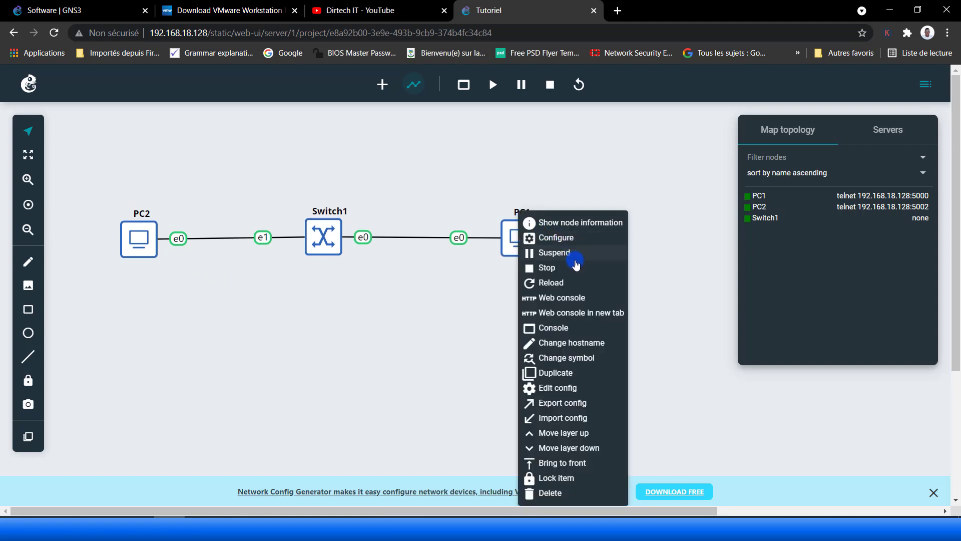
{"action": "left_click", "coordinate": [579, 299]}
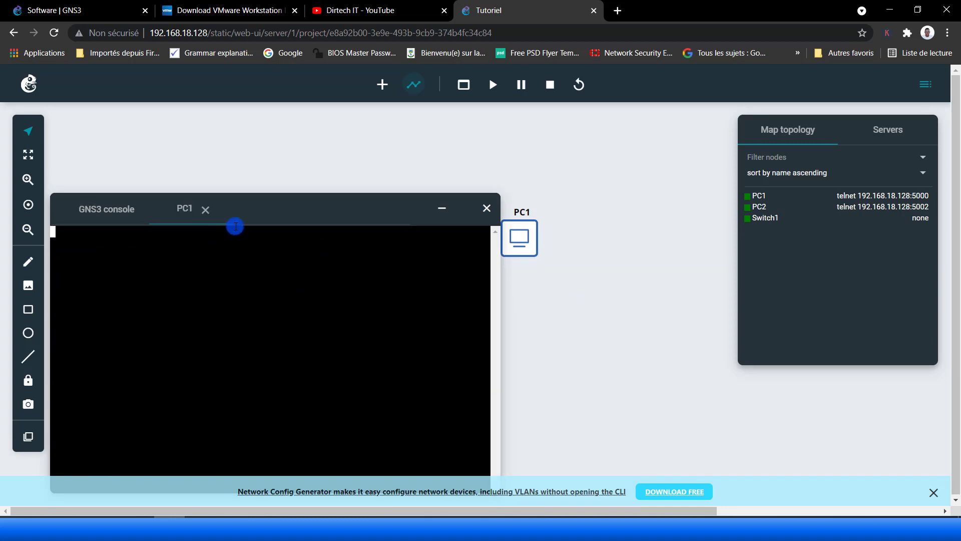
{"action": "left_click_drag", "start_coordinate": [257, 209], "coordinate": [562, 174]}
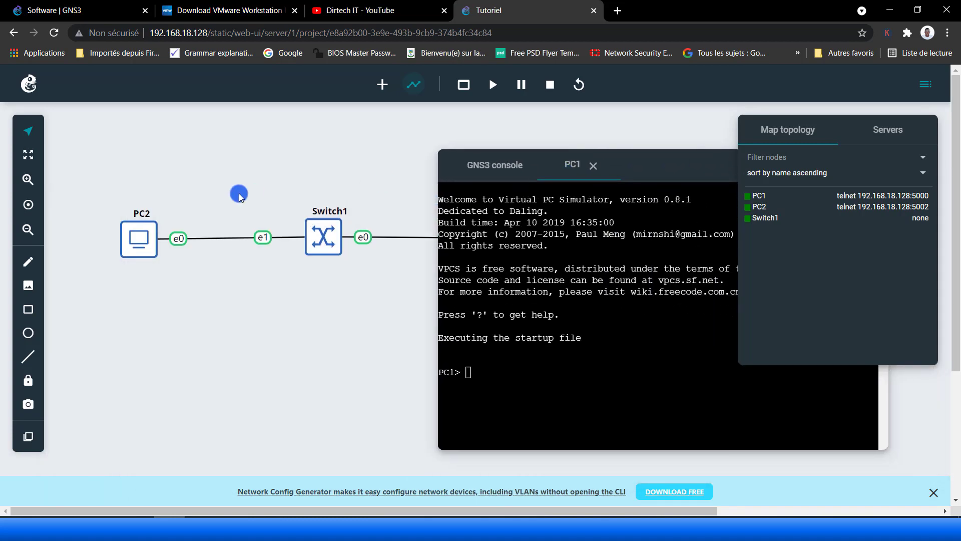
{"action": "right_click", "coordinate": [131, 230]}
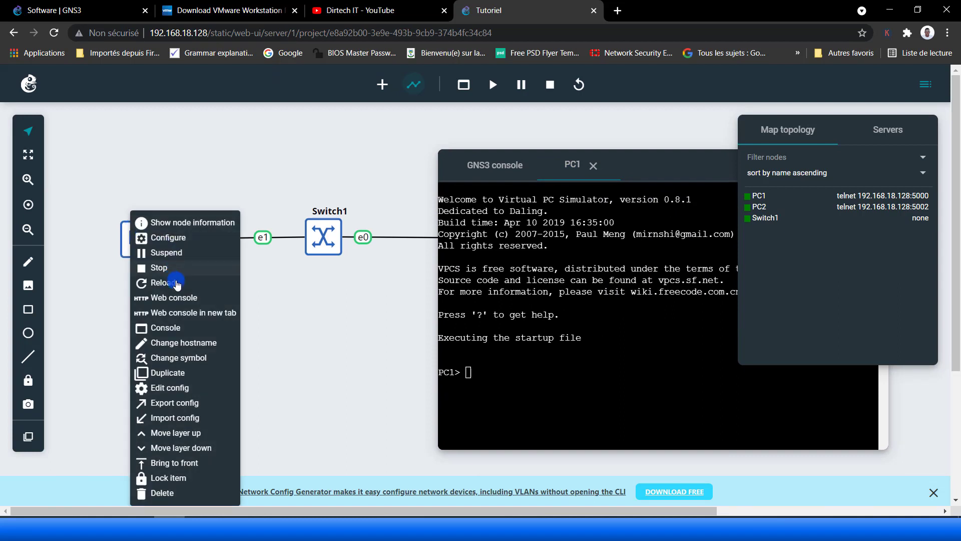
{"action": "left_click", "coordinate": [178, 299]}
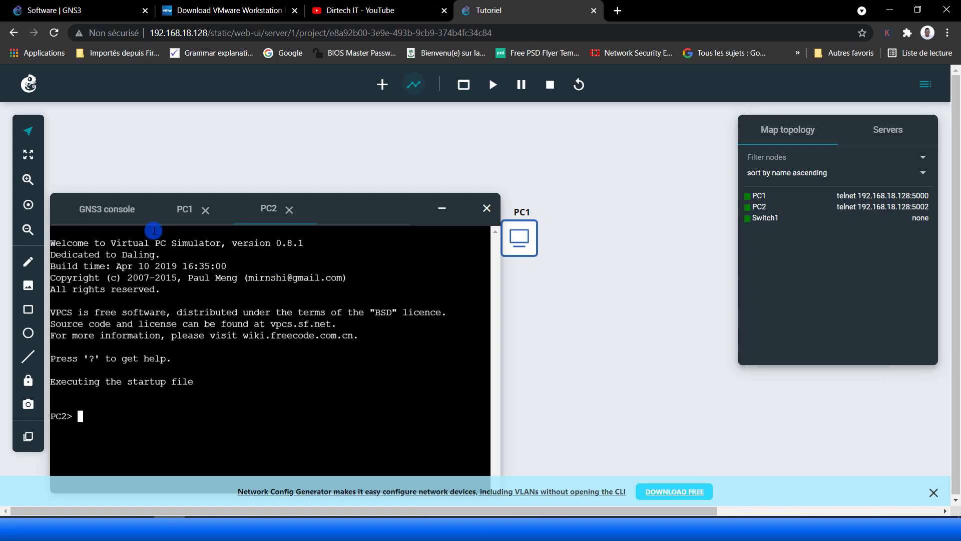
{"action": "left_click_drag", "start_coordinate": [122, 209], "coordinate": [120, 136]}
- Assign the IP address 10.10.10.1/24 to PC1 in its console and highlight the resulting address line
{"action": "left_click", "coordinate": [186, 127]}
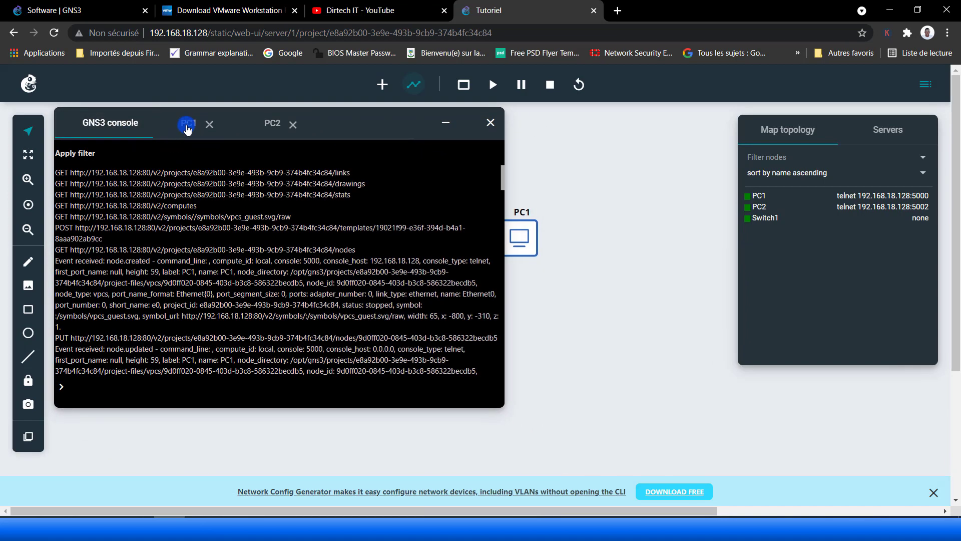
{"action": "left_click", "coordinate": [227, 278]}
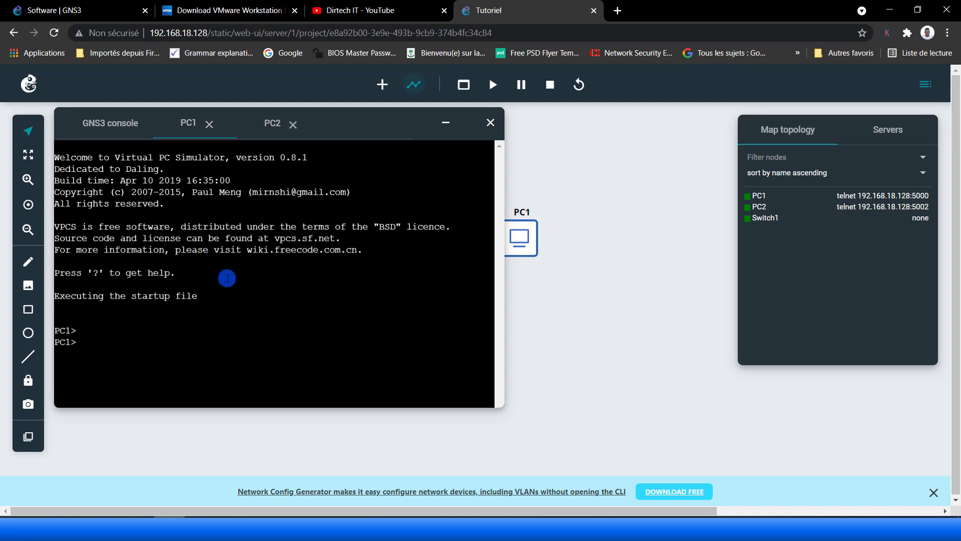
{"action": "type", "text": "ip 10.10.10.1/24"}
{"action": "key", "text": "Return"}
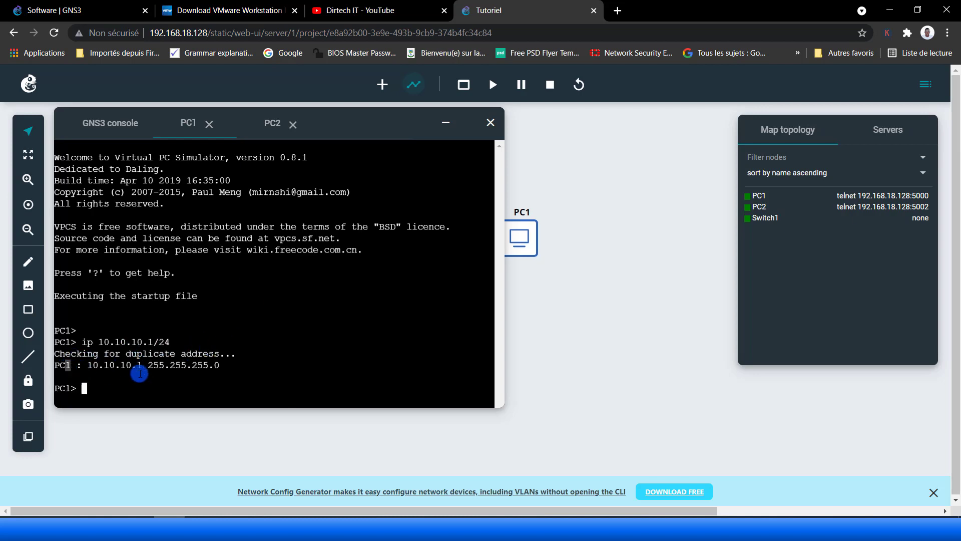
{"action": "left_click_drag", "start_coordinate": [139, 373], "coordinate": [214, 366]}
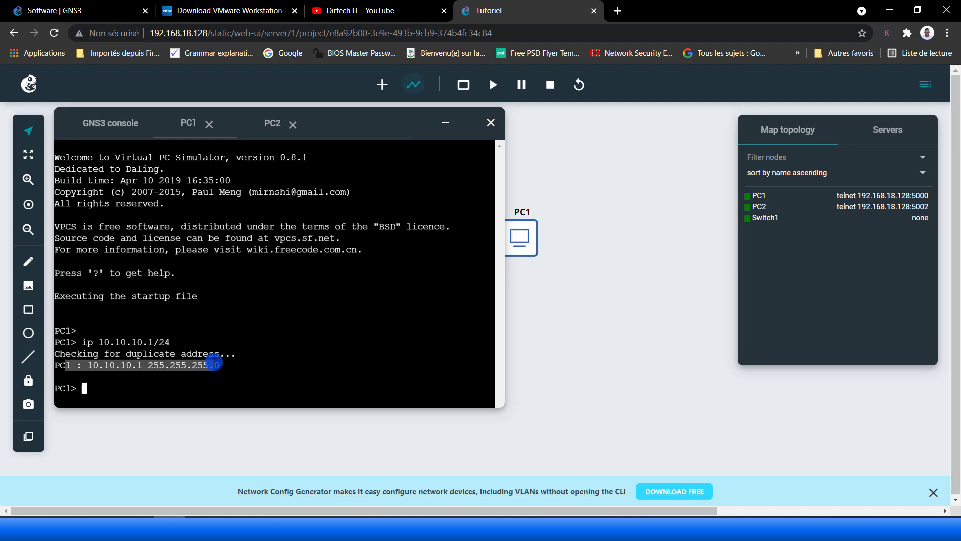
- Assign the IP address 10.10.10.2/24 to PC2 in its console and highlight the resulting address line
{"action": "left_click", "coordinate": [270, 123]}
{"action": "left_click", "coordinate": [261, 221]}
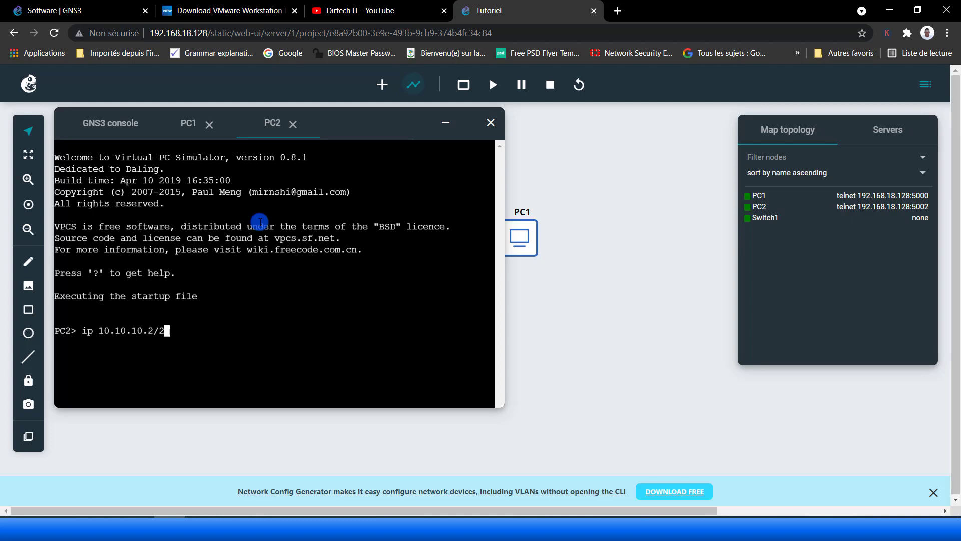
{"action": "key", "text": "Return"}
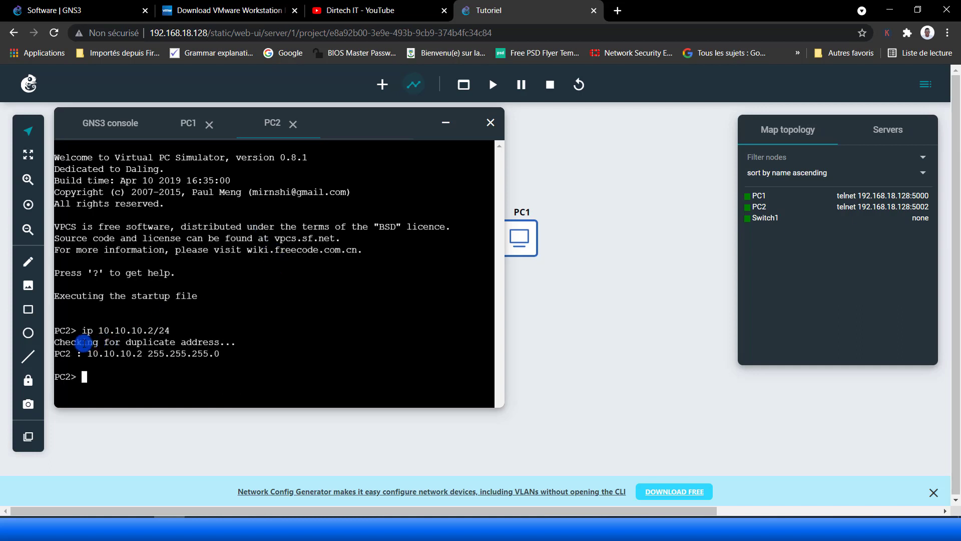
{"action": "left_click_drag", "start_coordinate": [74, 354], "coordinate": [221, 356]}
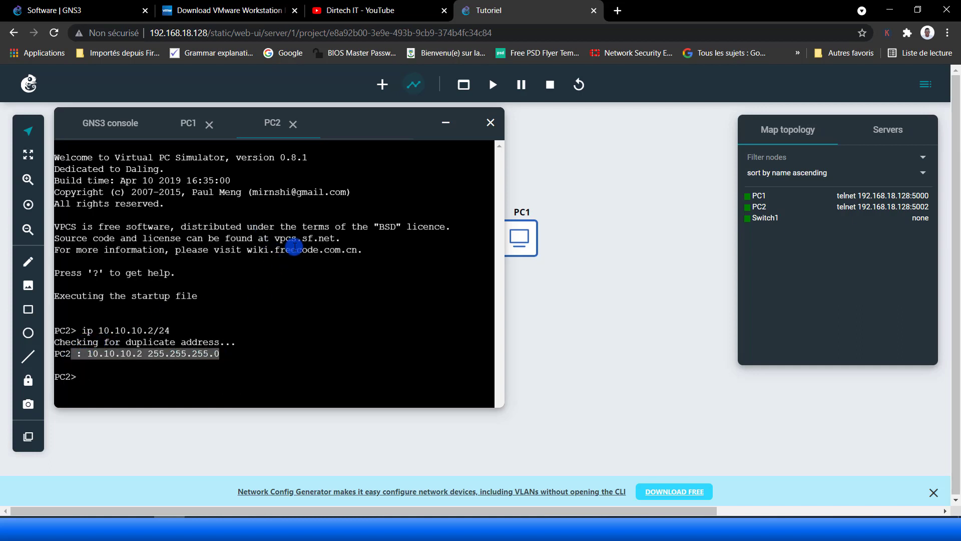
- Shift the console window aside, ping 10.10.10.2 from PC1's console and highlight the reply lines
{"action": "left_click_drag", "start_coordinate": [334, 123], "coordinate": [550, 131]}
{"action": "left_click", "coordinate": [455, 132]}
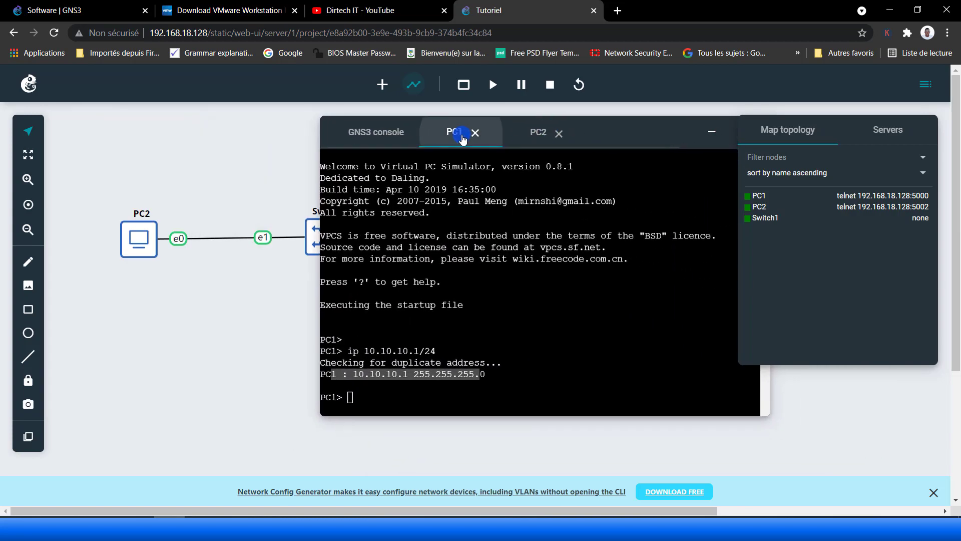
{"action": "left_click", "coordinate": [487, 356]}
{"action": "key", "text": "Return"}
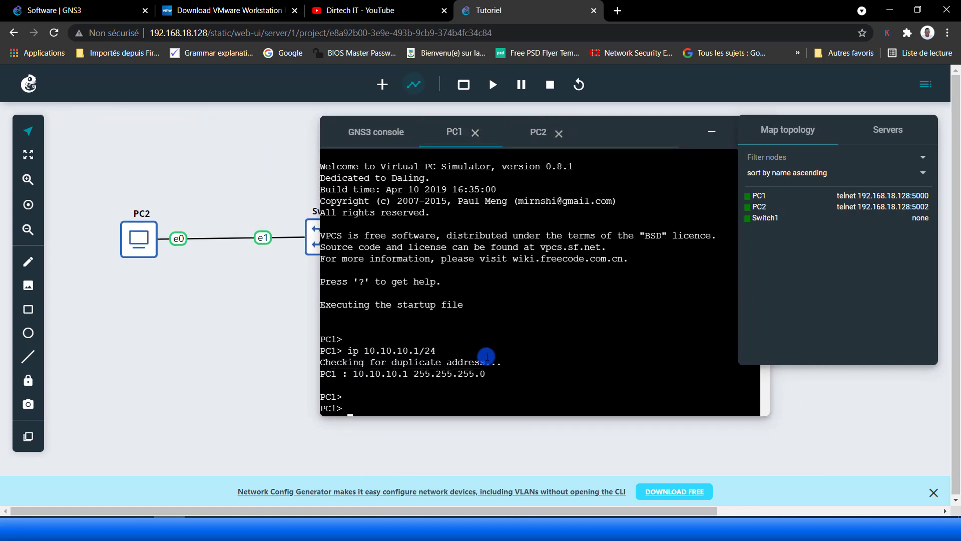
{"action": "key", "text": "Return"}
{"action": "key", "text": "Return"}
{"action": "key", "text": "Return"}
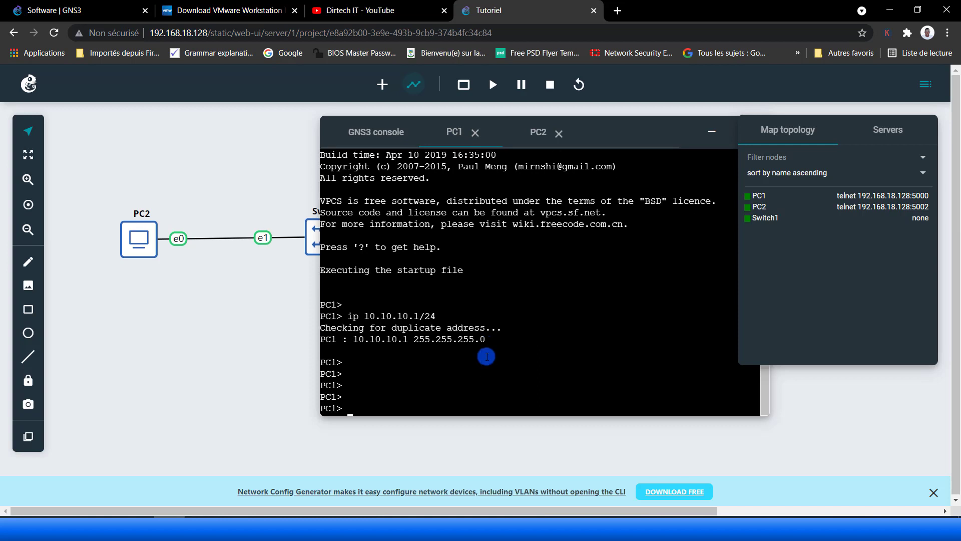
{"action": "key", "text": "Return"}
{"action": "type", "text": "ping 10.10.10."}
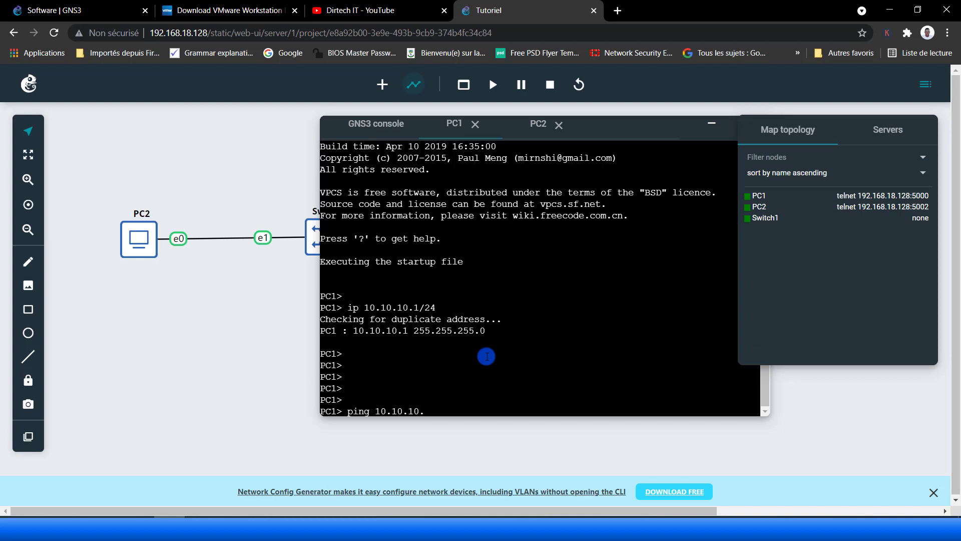
{"action": "type", "text": "2"}
{"action": "key", "text": "Return"}
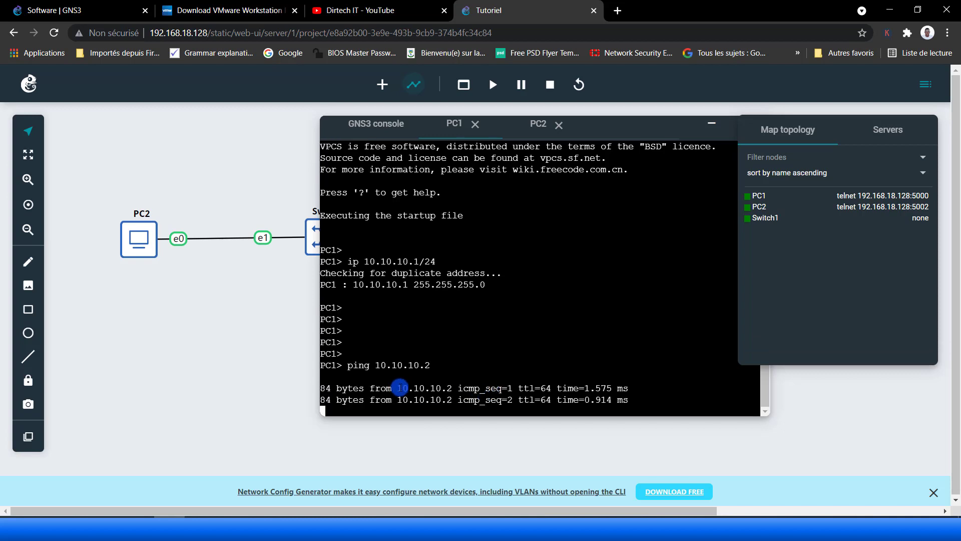
{"action": "left_click_drag", "start_coordinate": [324, 381], "coordinate": [423, 399]}
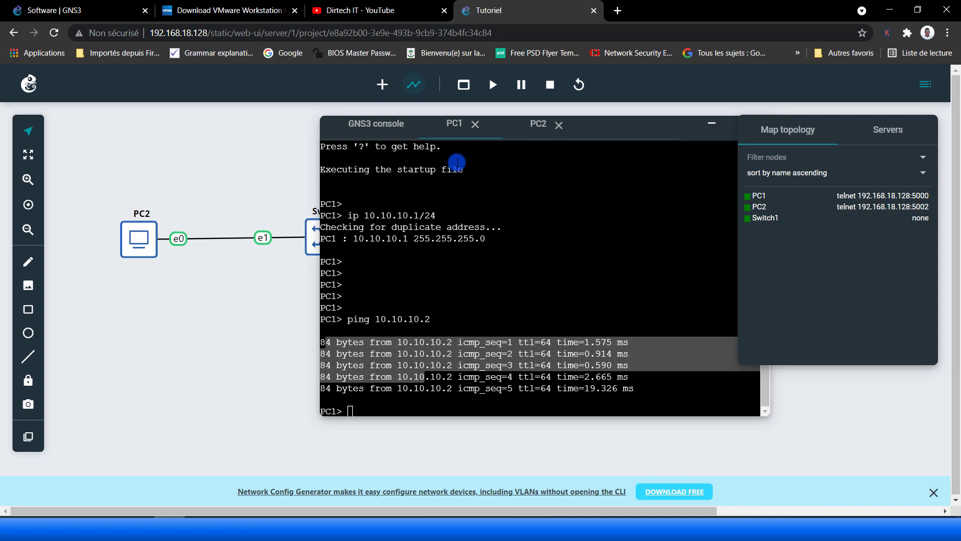
- Switch to PC2's console and ping PC1 at 10.10.10.1
{"action": "left_click_drag", "start_coordinate": [592, 130], "coordinate": [552, 129]}
{"action": "left_click", "coordinate": [488, 126]}
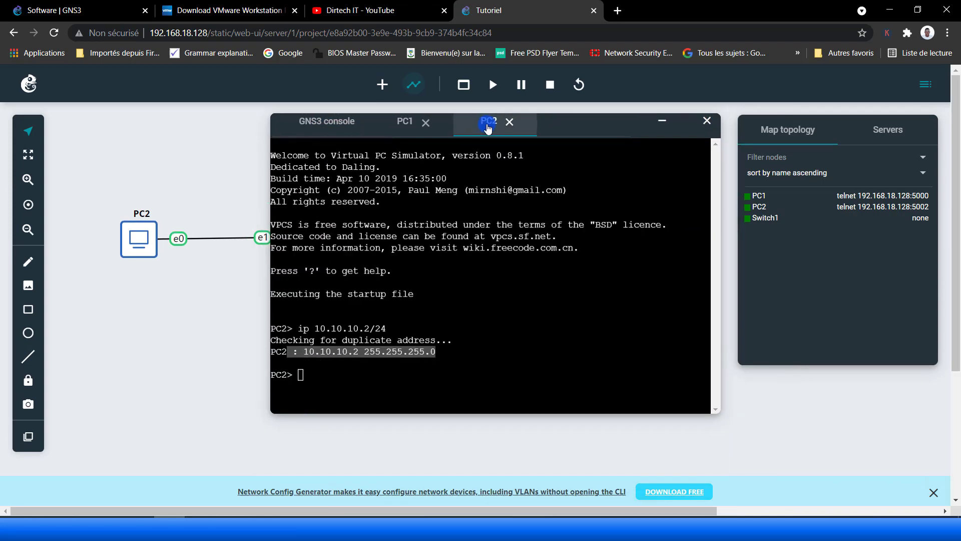
{"action": "left_click", "coordinate": [474, 250]}
{"action": "key", "text": "Return"}
{"action": "key", "text": "Return"}
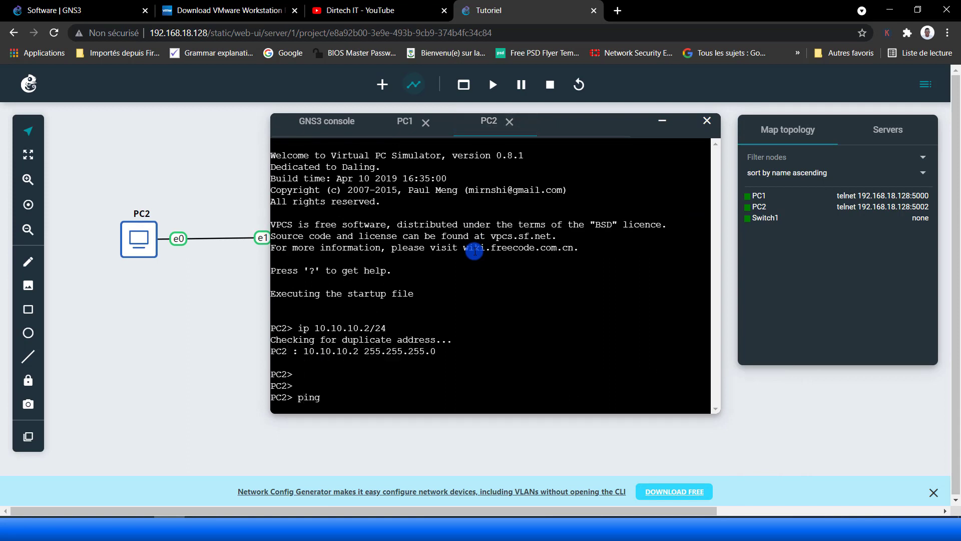
{"action": "type", "text": "ping 10.10.10.1"}
{"action": "key", "text": "Return"}
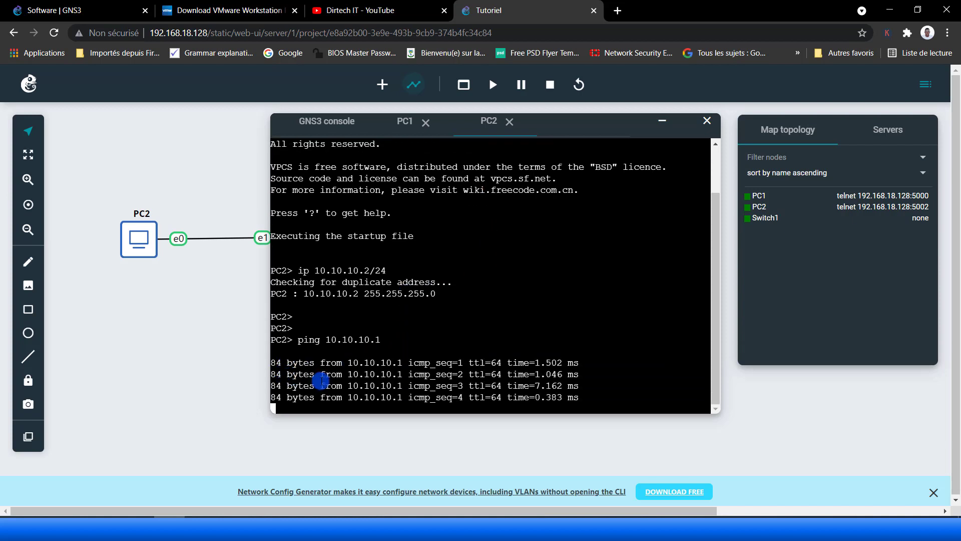
- Minimize the console window, open the consoles of all nodes in separate browser tabs and return to the Tutoriel project
{"action": "left_click", "coordinate": [663, 124]}
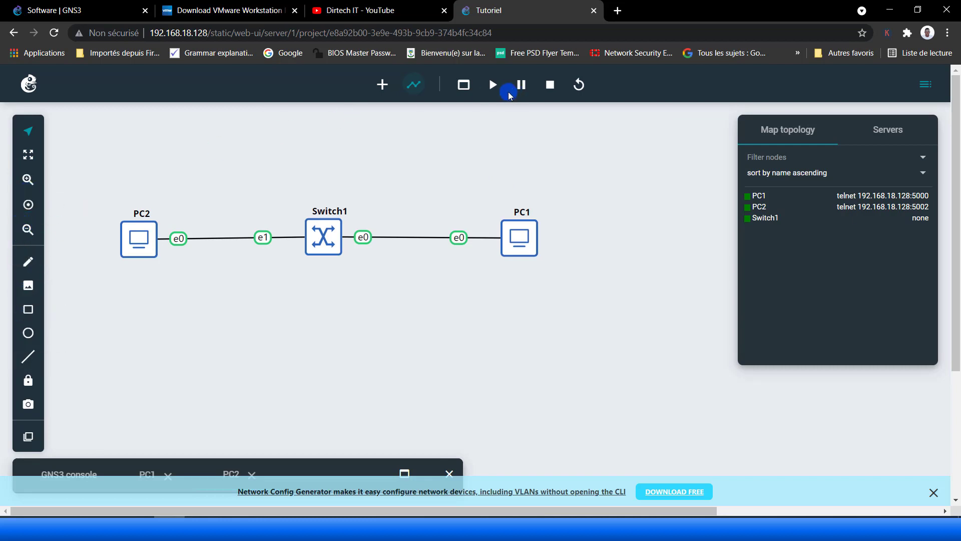
{"action": "left_click", "coordinate": [463, 85]}
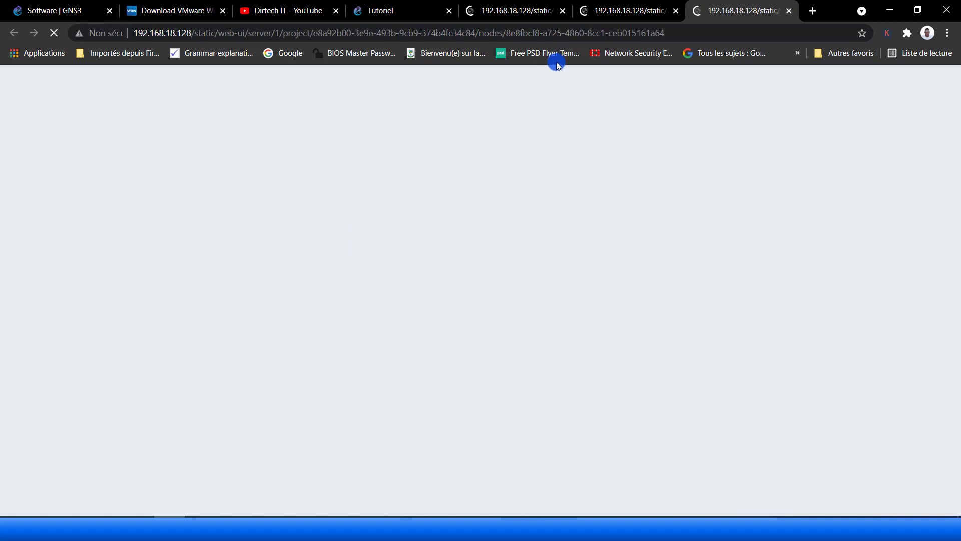
{"action": "left_click", "coordinate": [380, 10]}
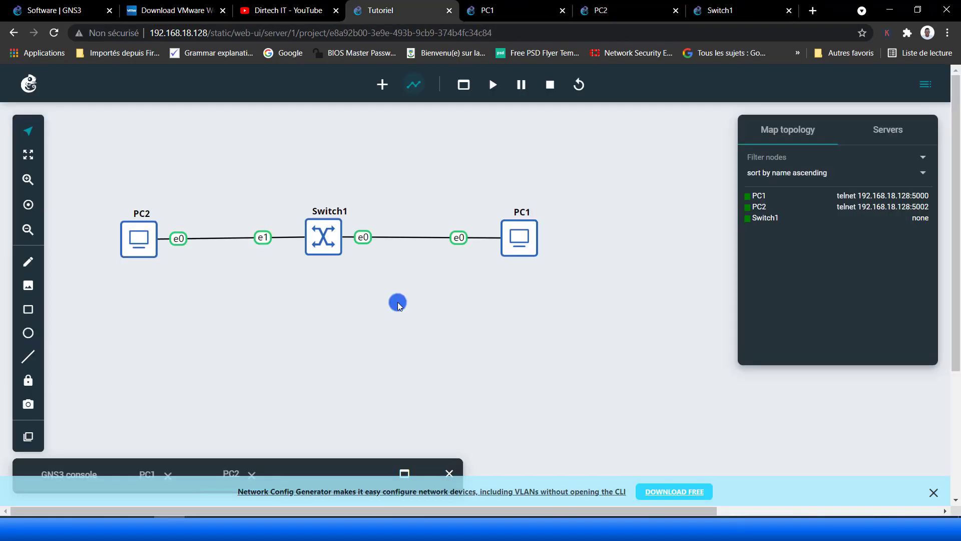